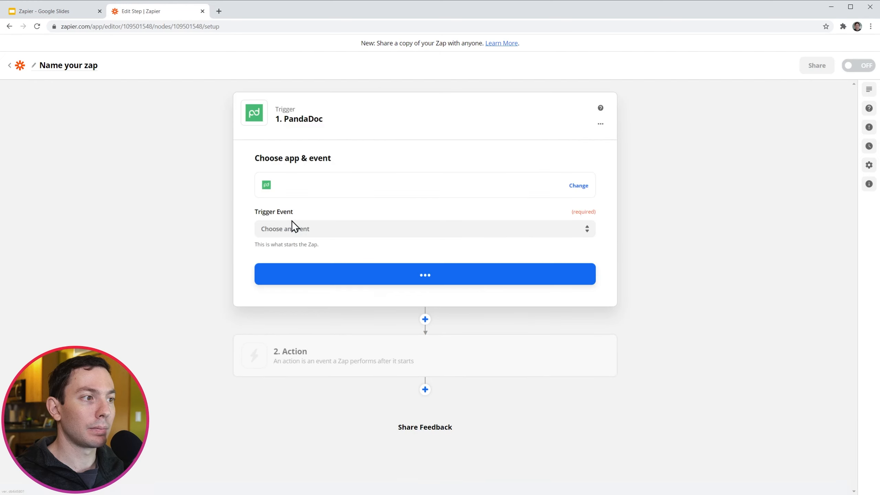
Set the PandaDoc trigger event to Document Sent and select the existing connected PandaDoc account for it
{"action": "left_click", "coordinate": [334, 230]}
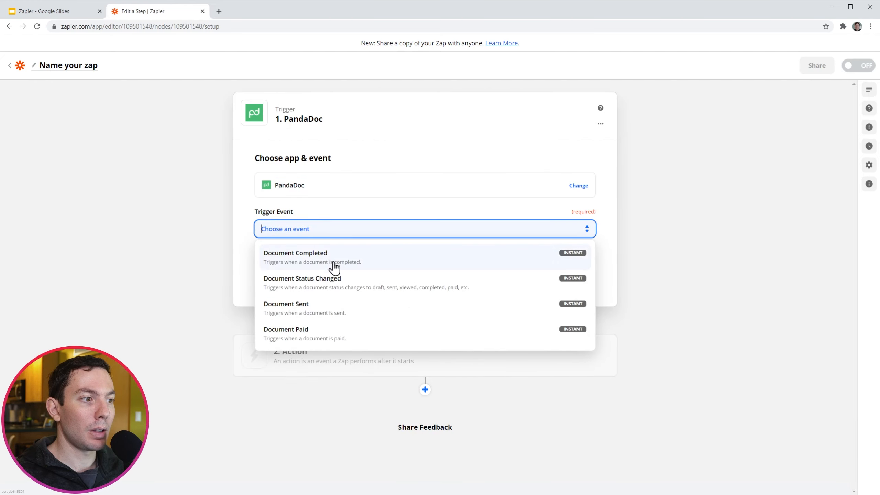
{"action": "left_click", "coordinate": [326, 304]}
{"action": "left_click", "coordinate": [382, 280]}
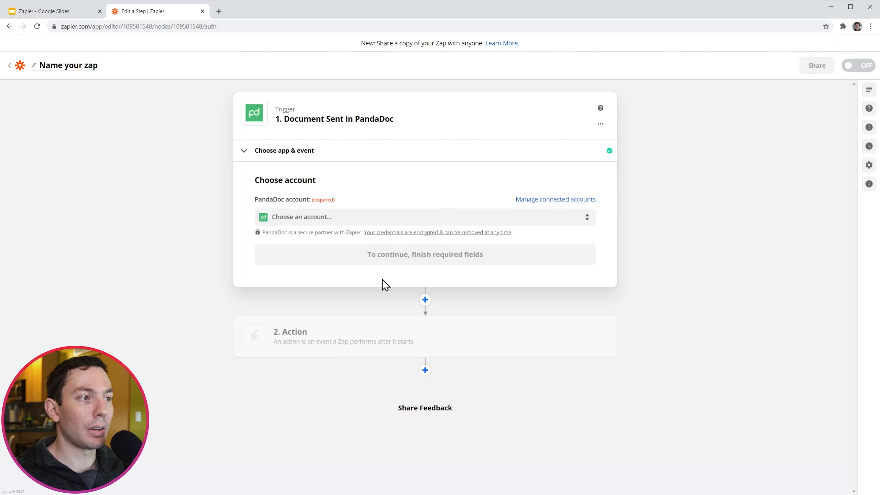
{"action": "left_click", "coordinate": [397, 218]}
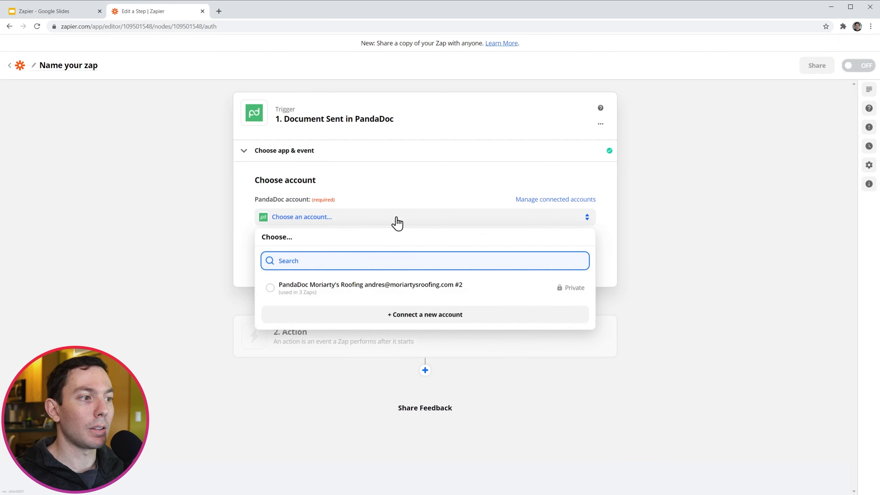
{"action": "left_click", "coordinate": [389, 294]}
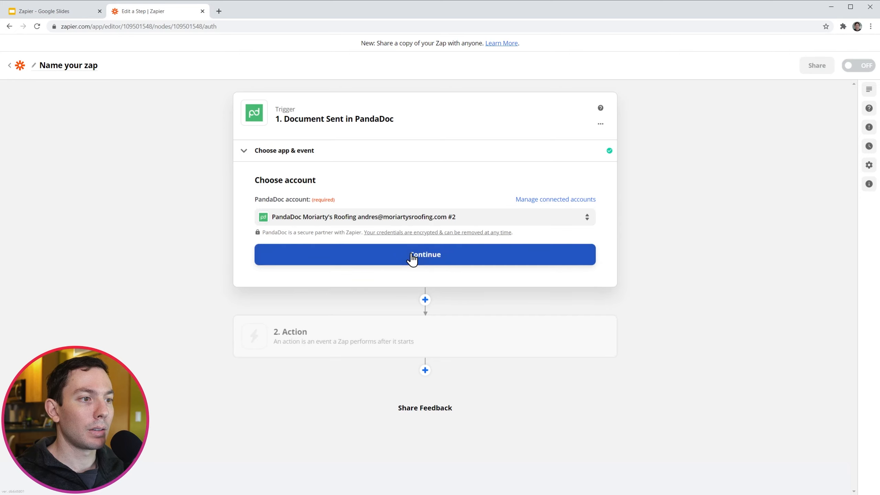
{"action": "left_click", "coordinate": [412, 255]}
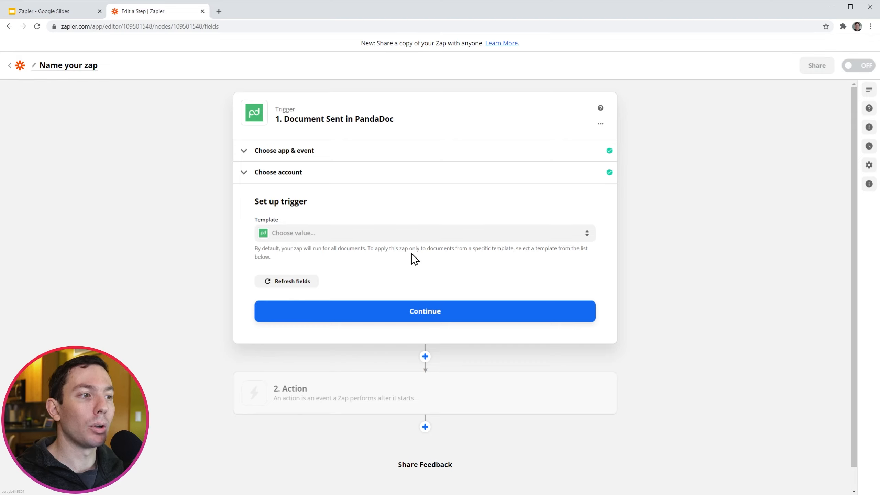
Leave the trigger's template unset, test the trigger with a sample document and continue to the action
{"action": "left_click", "coordinate": [422, 313]}
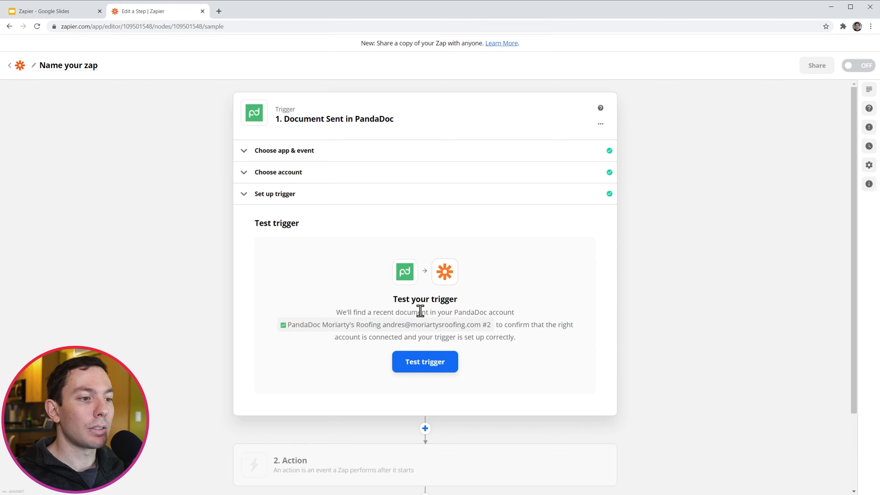
{"action": "left_click", "coordinate": [428, 360]}
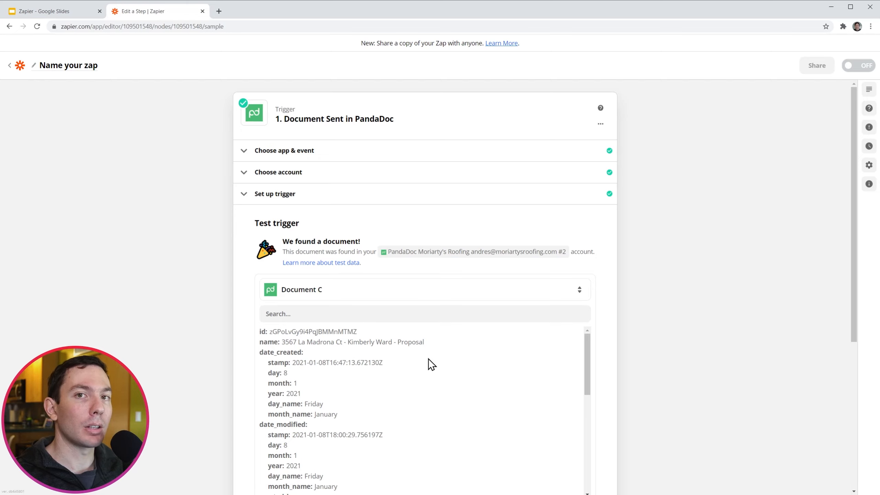
{"action": "scroll", "coordinate": [619, 360], "scroll_direction": "down", "scroll_amount": 7}
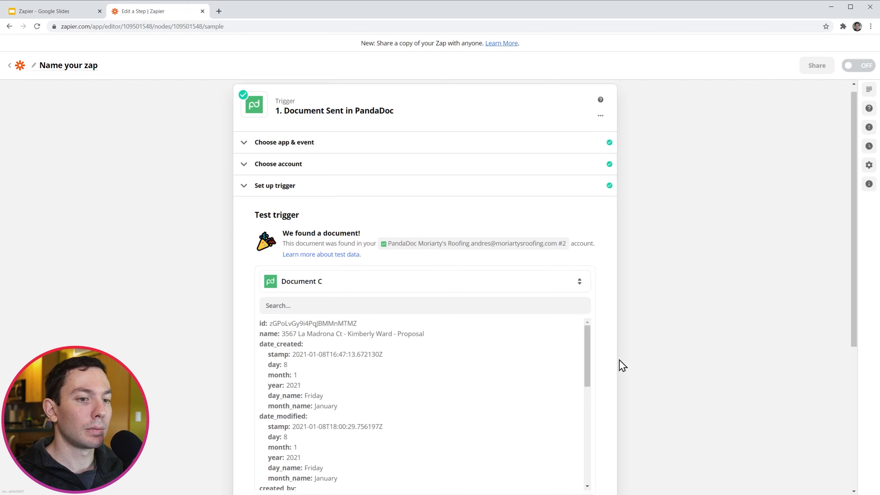
{"action": "left_click", "coordinate": [465, 291]}
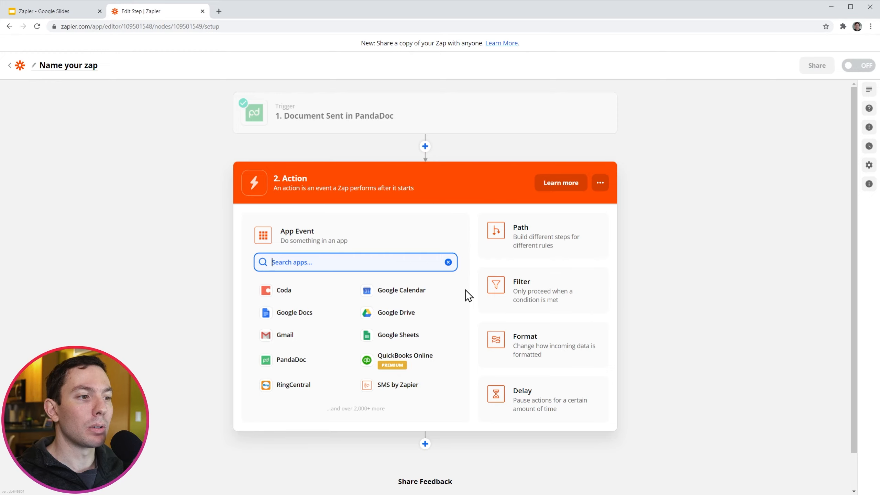
Set the action to Upload File in Google Drive and select the existing connected Google Drive account
{"action": "left_click", "coordinate": [403, 317]}
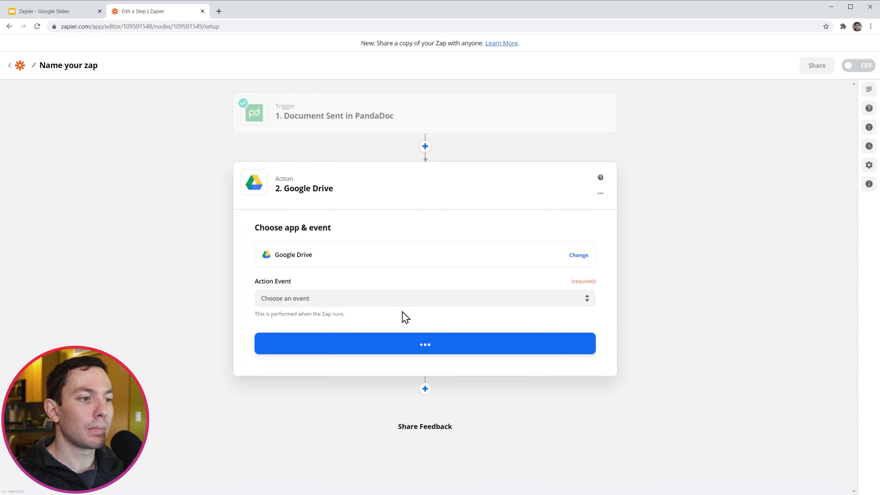
{"action": "left_click", "coordinate": [415, 298]}
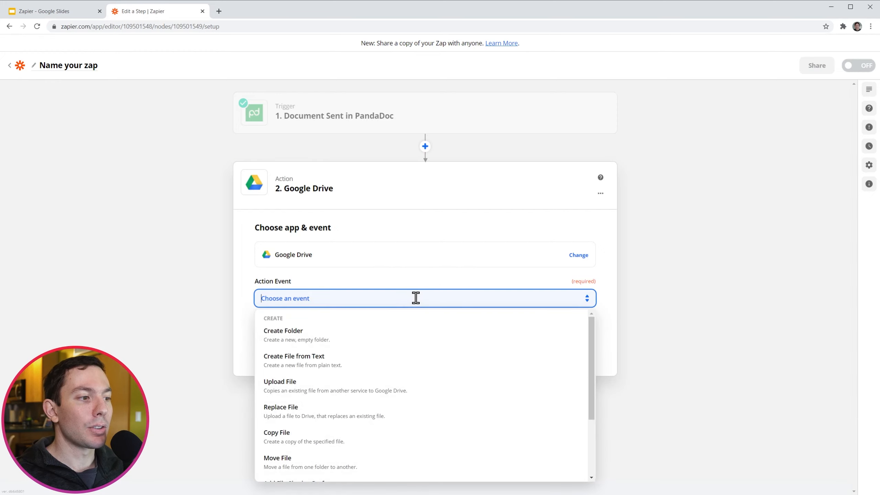
{"action": "left_click", "coordinate": [376, 384]}
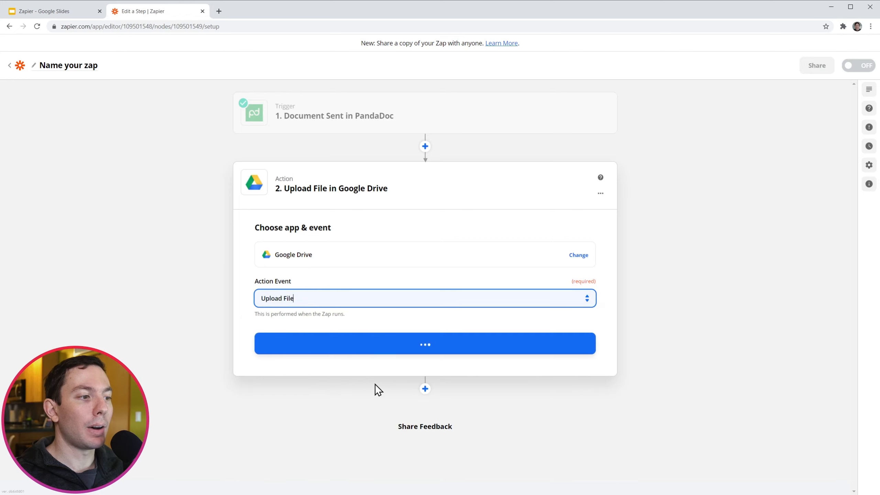
{"action": "left_click", "coordinate": [429, 349]}
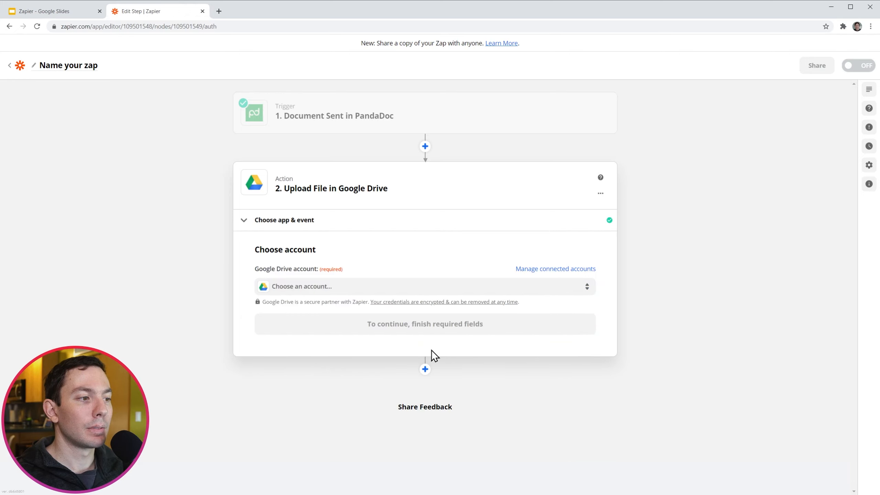
{"action": "left_click", "coordinate": [420, 290]}
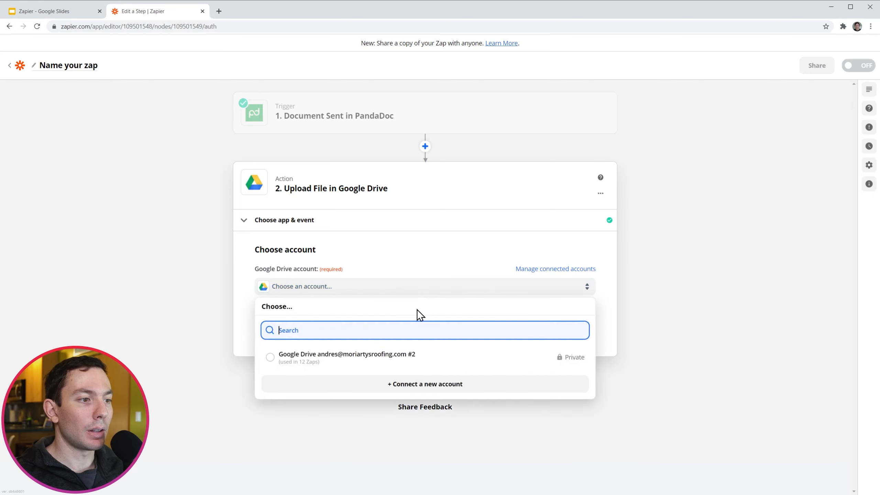
{"action": "left_click", "coordinate": [406, 357]}
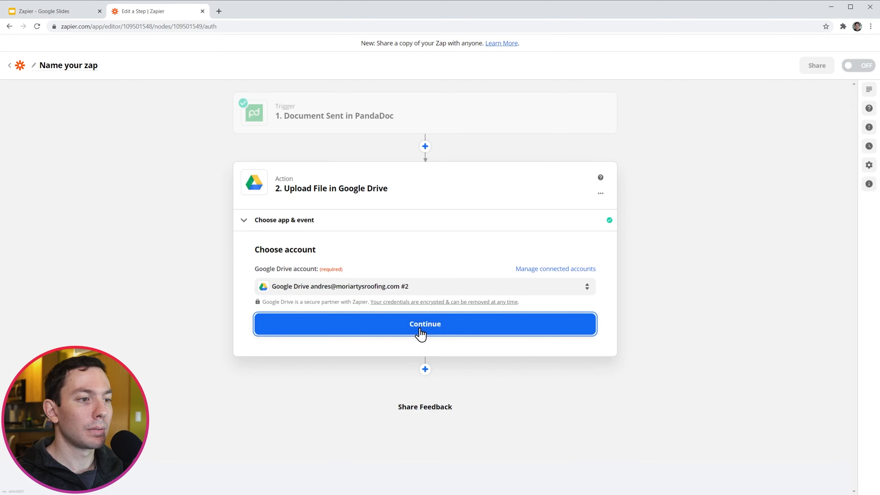
{"action": "left_click", "coordinate": [421, 329]}
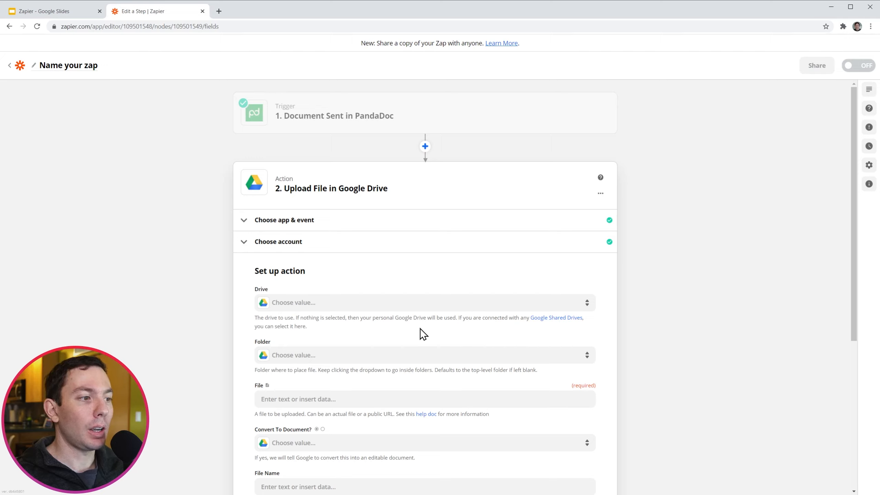
Set the upload destination to the Opportunities drive and its 000 File Upload folder
{"action": "left_click", "coordinate": [393, 308]}
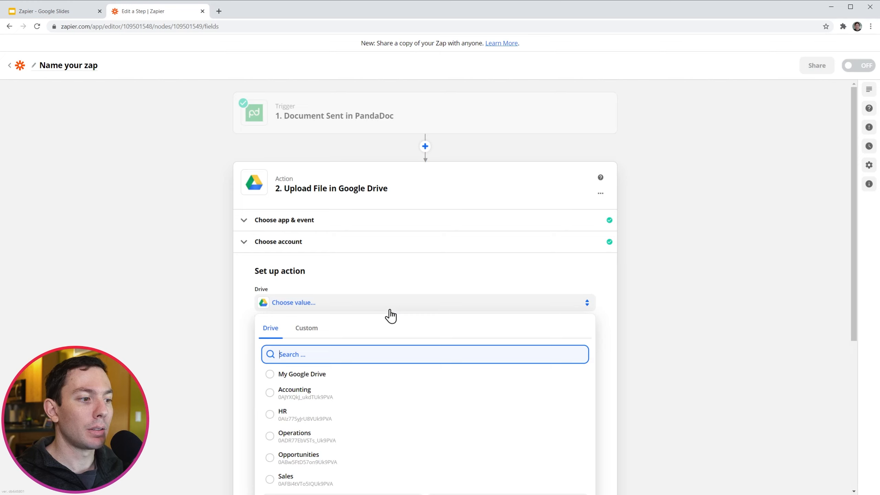
{"action": "left_click", "coordinate": [307, 457]}
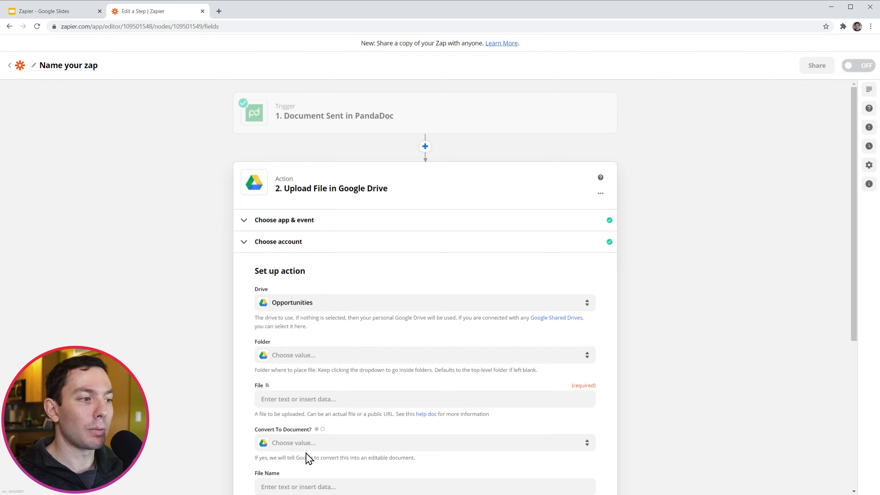
{"action": "left_click", "coordinate": [334, 359]}
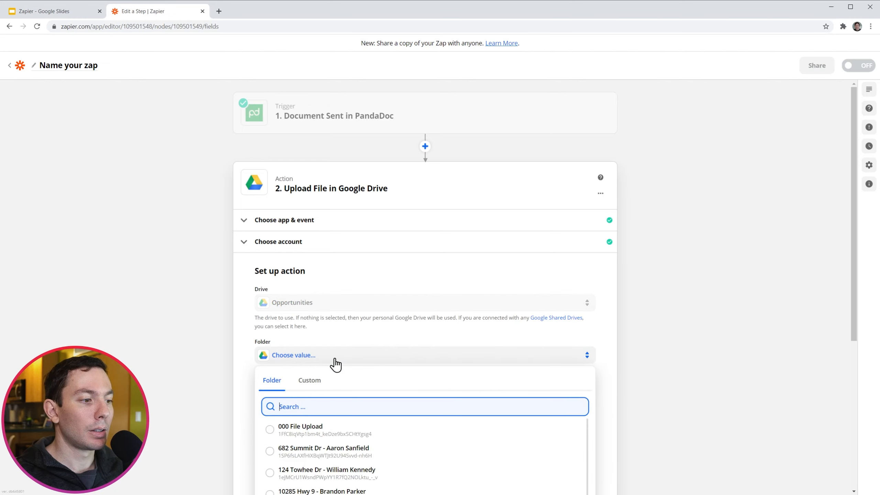
{"action": "left_click", "coordinate": [312, 437]}
Map the upload's File to the PandaDoc trigger's Pdf and its File Name to the trigger's Name
{"action": "scroll", "coordinate": [311, 437], "scroll_direction": "down", "scroll_amount": 2}
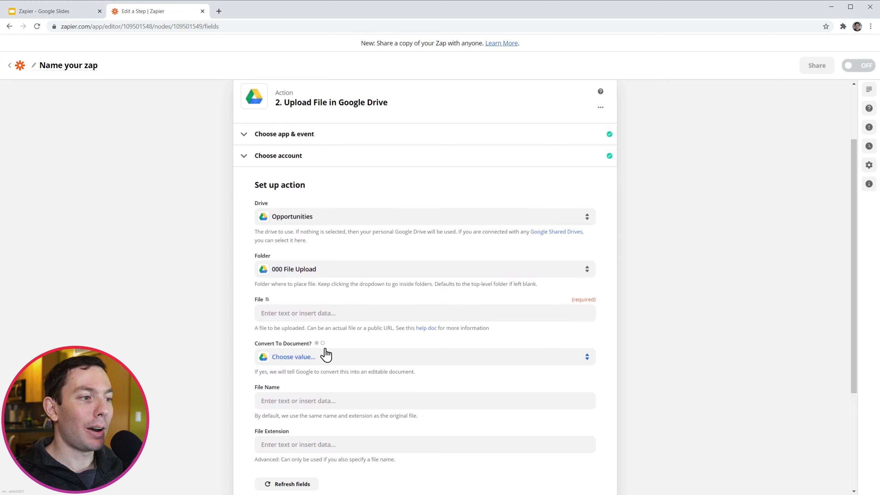
{"action": "left_click", "coordinate": [326, 313]}
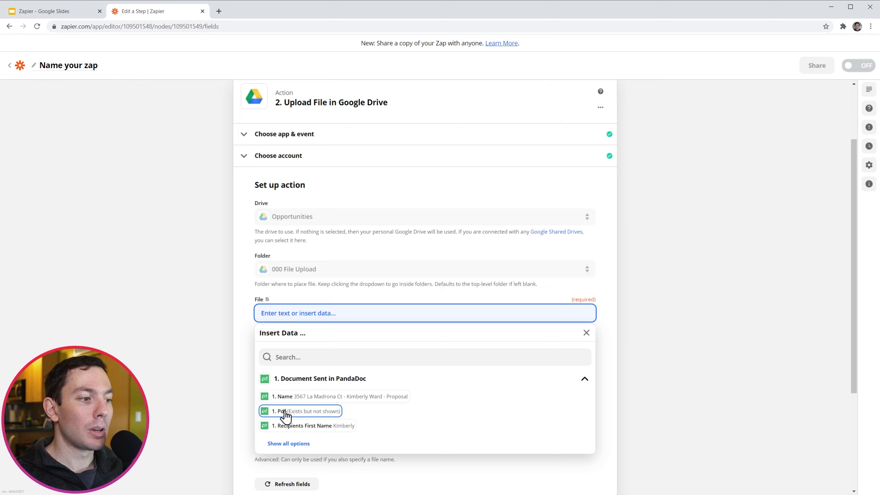
{"action": "left_click", "coordinate": [318, 413]}
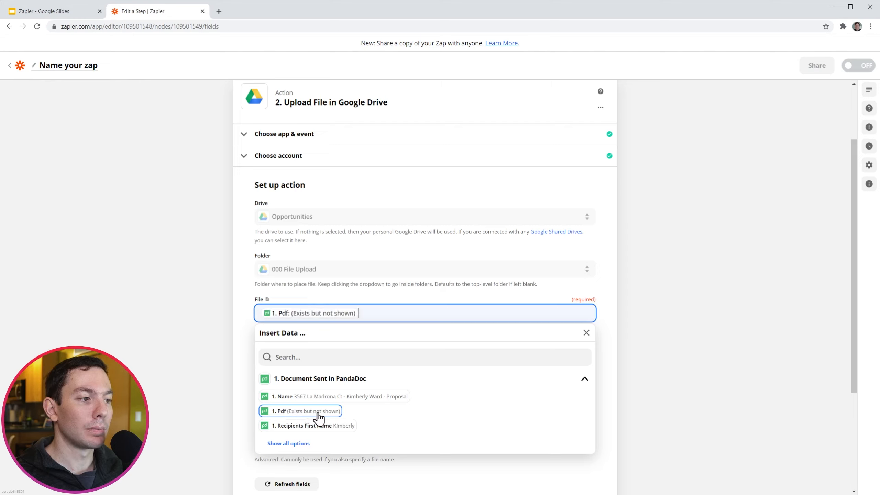
{"action": "left_click", "coordinate": [245, 399]}
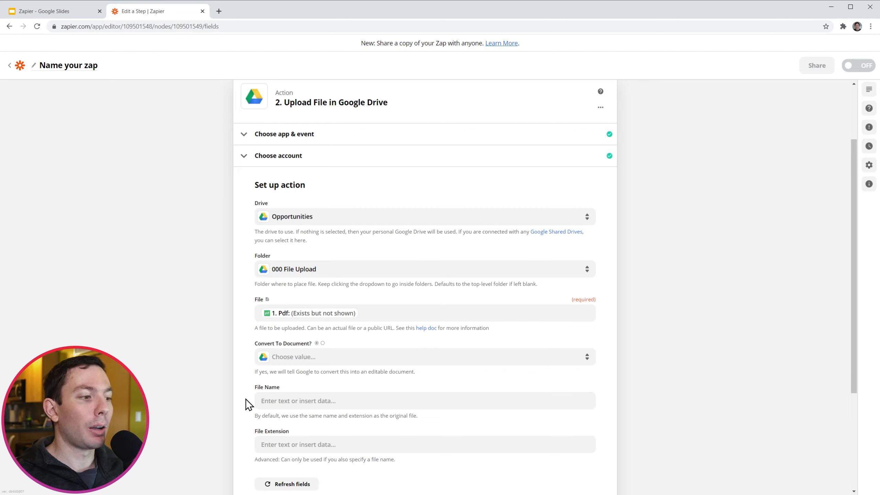
{"action": "left_click", "coordinate": [272, 399]}
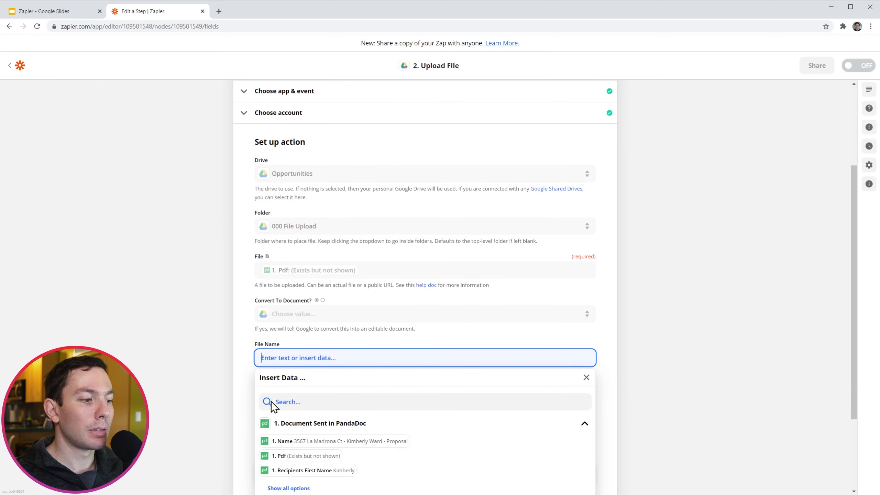
{"action": "left_click", "coordinate": [296, 443]}
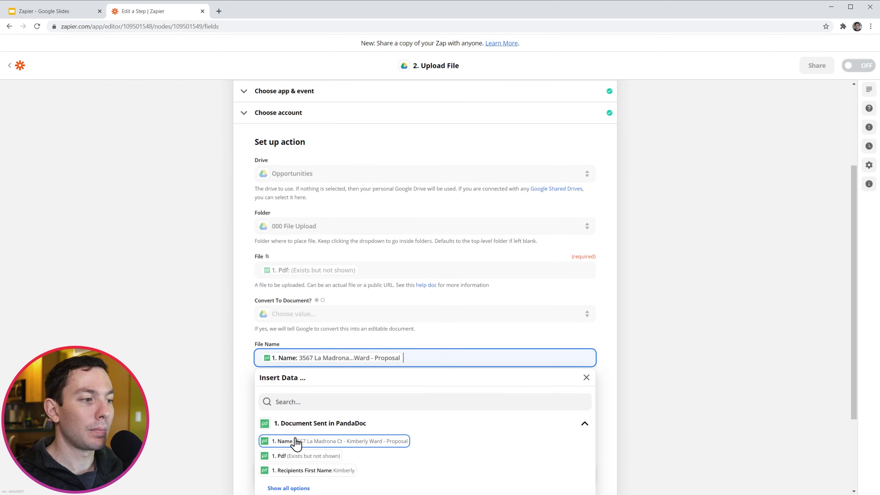
{"action": "left_click", "coordinate": [243, 418]}
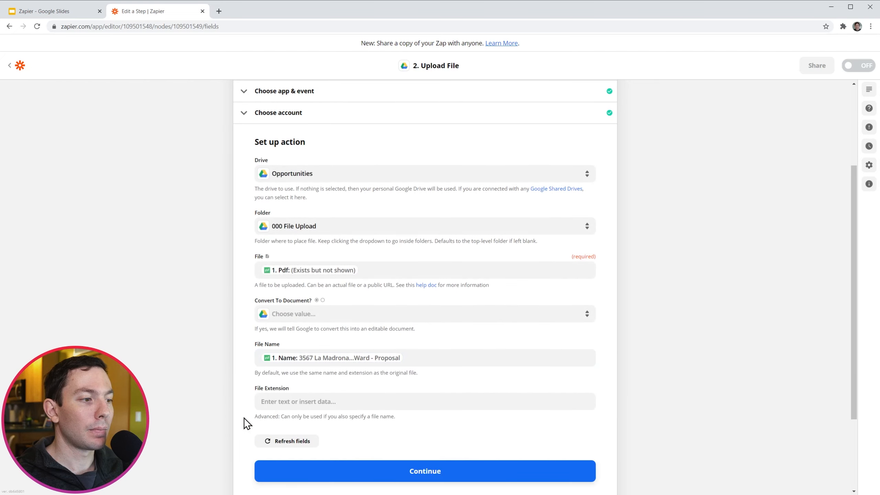
Finish the action setup and run the test upload to Google Drive
{"action": "left_click", "coordinate": [356, 471]}
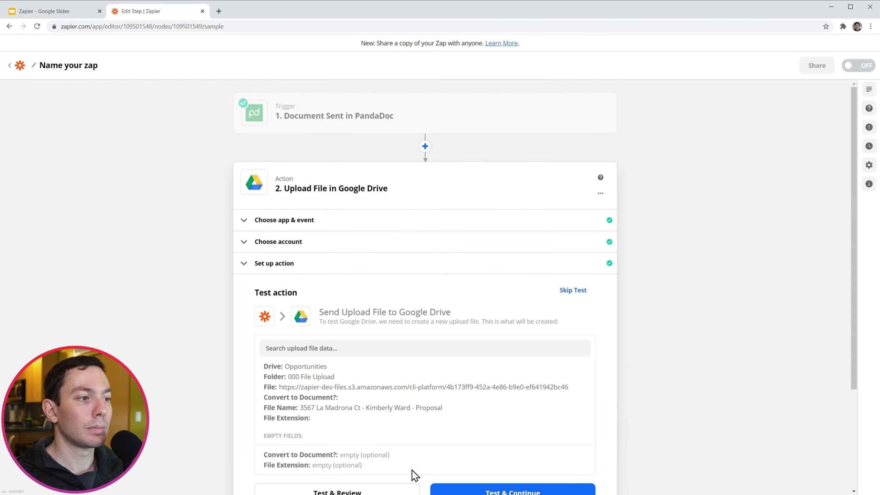
{"action": "scroll", "coordinate": [412, 475], "scroll_direction": "down", "scroll_amount": 3}
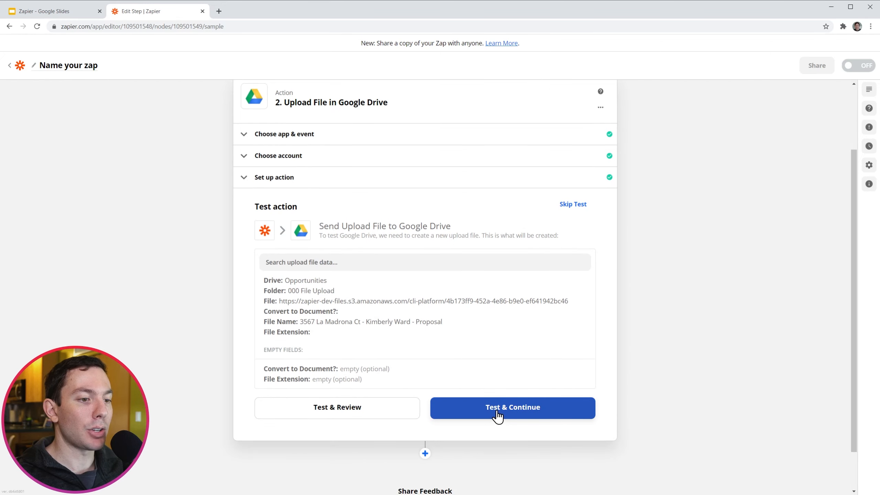
{"action": "left_click", "coordinate": [498, 412]}
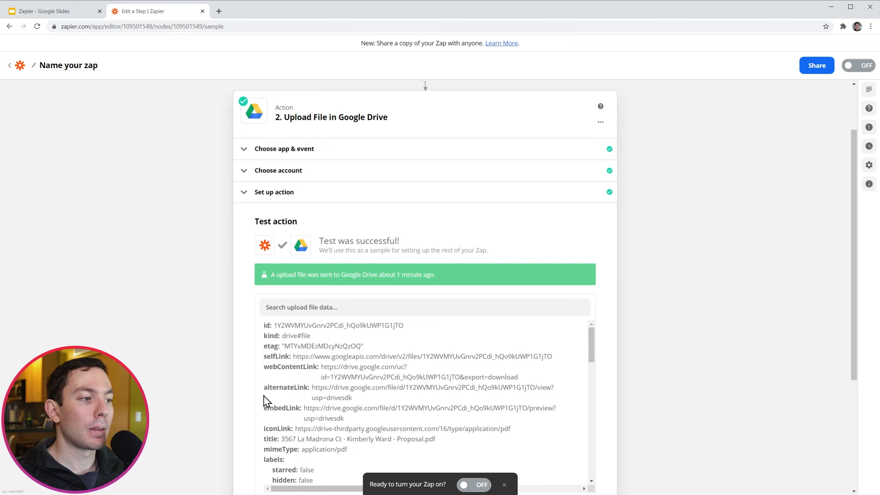
Add a Filter step after the Google Drive upload and set its field to the PandaDoc trigger's Name
{"action": "scroll", "coordinate": [207, 397], "scroll_direction": "down", "scroll_amount": 5}
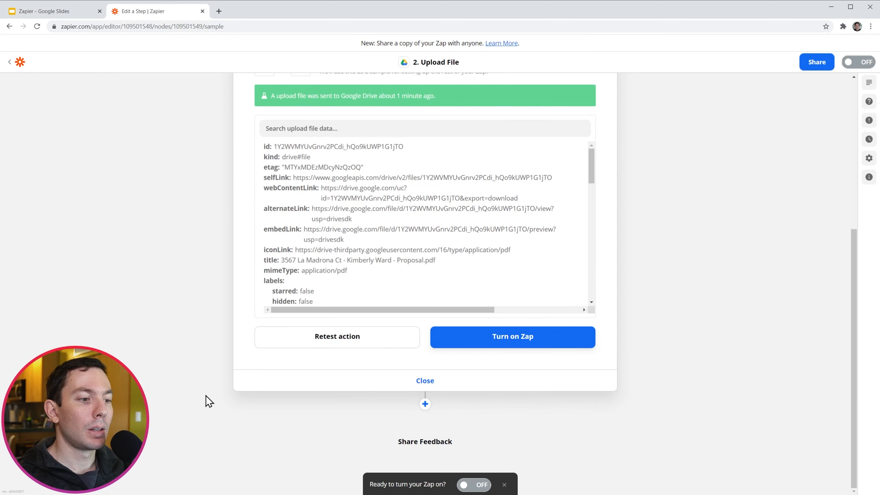
{"action": "left_click", "coordinate": [424, 404]}
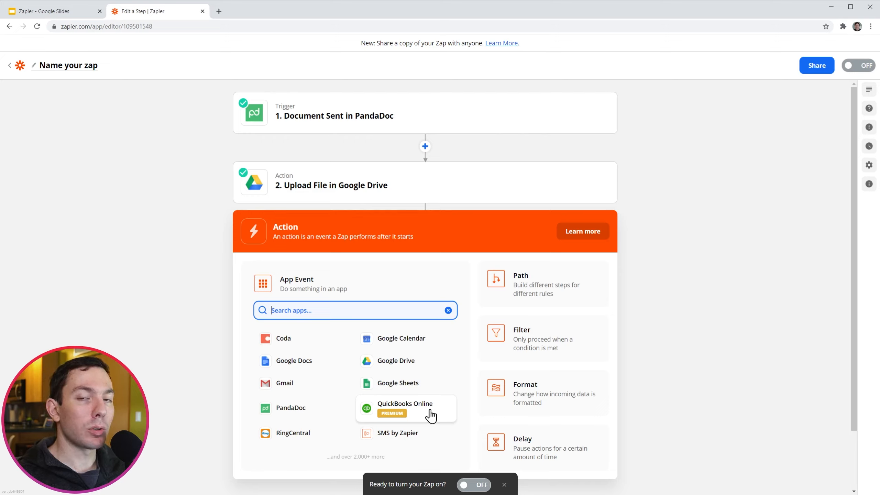
{"action": "left_click", "coordinate": [529, 345]}
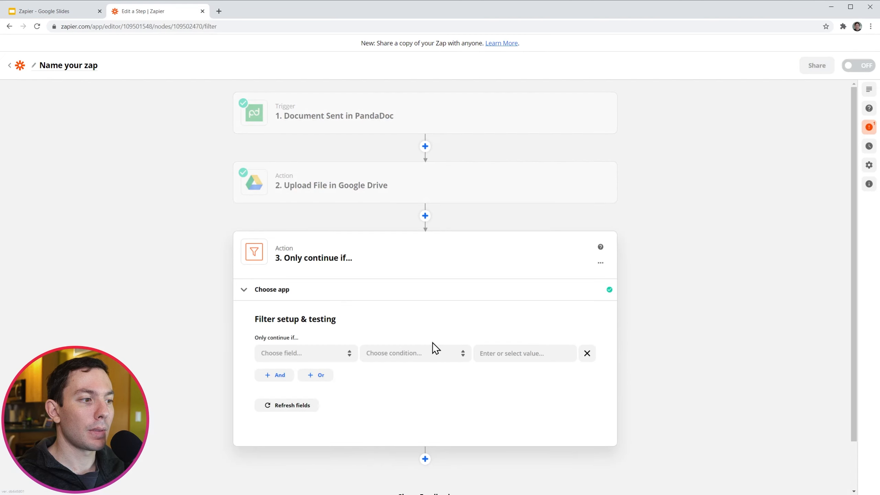
{"action": "left_click", "coordinate": [325, 359]}
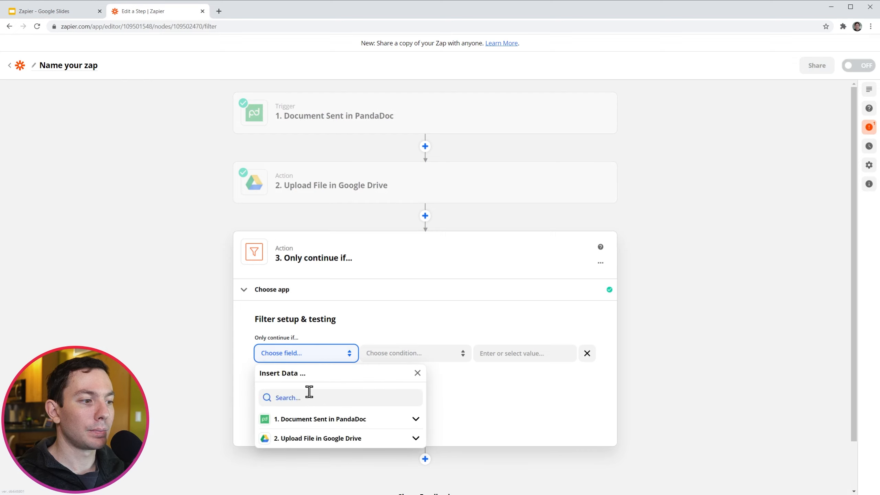
{"action": "left_click", "coordinate": [310, 421]}
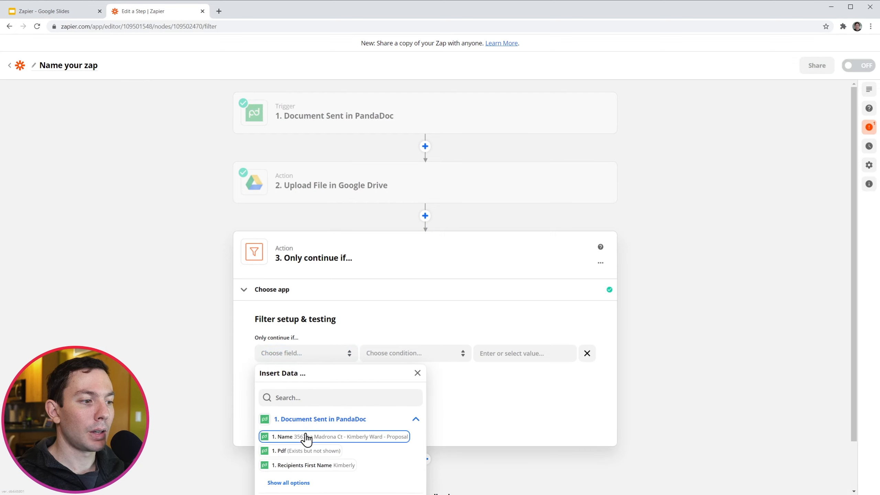
{"action": "left_click", "coordinate": [306, 438]}
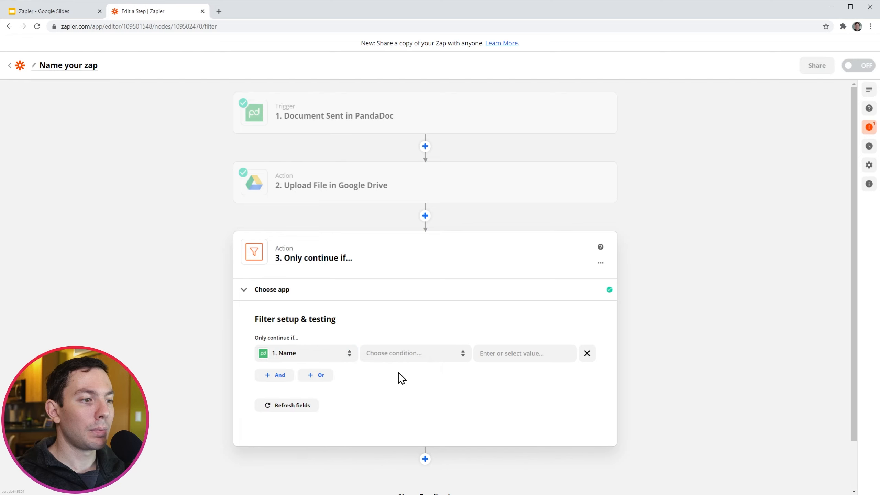
Set the filter condition to (Text) Contains with the value "proposal" and test it against the sample data
{"action": "left_click", "coordinate": [412, 356]}
{"action": "left_click", "coordinate": [402, 378]}
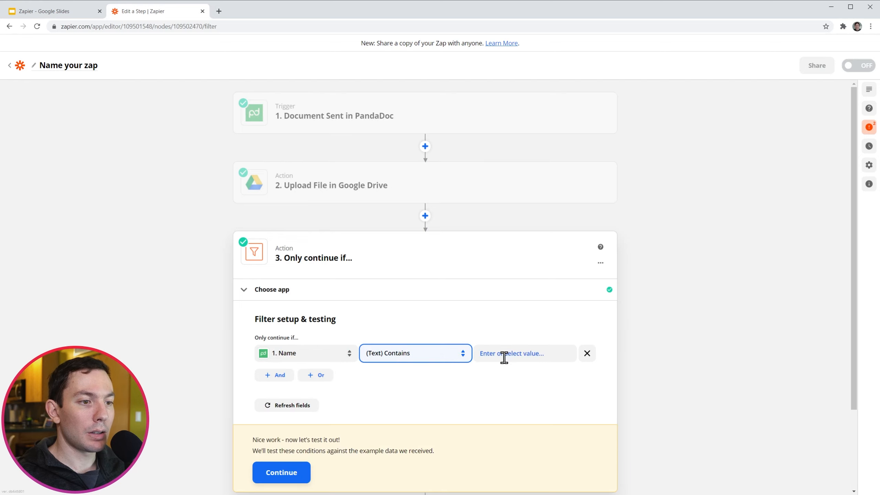
{"action": "left_click", "coordinate": [506, 355]}
{"action": "type", "text": "proposal"}
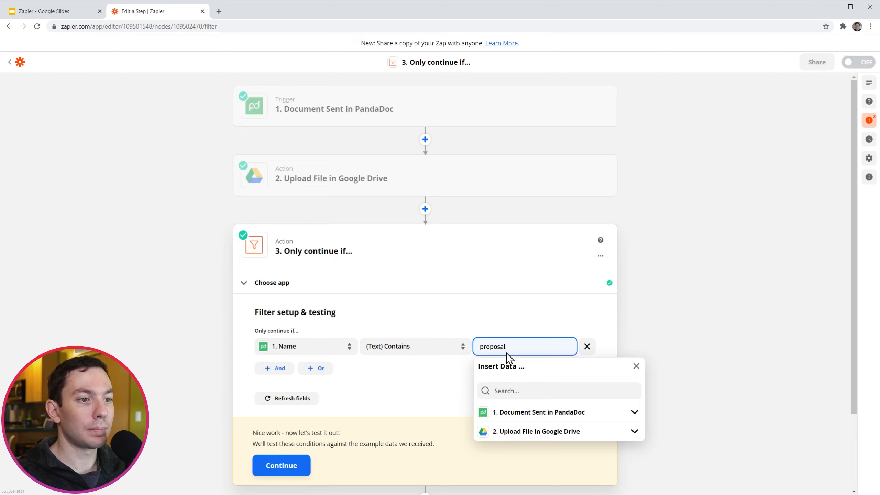
{"action": "left_click", "coordinate": [436, 372]}
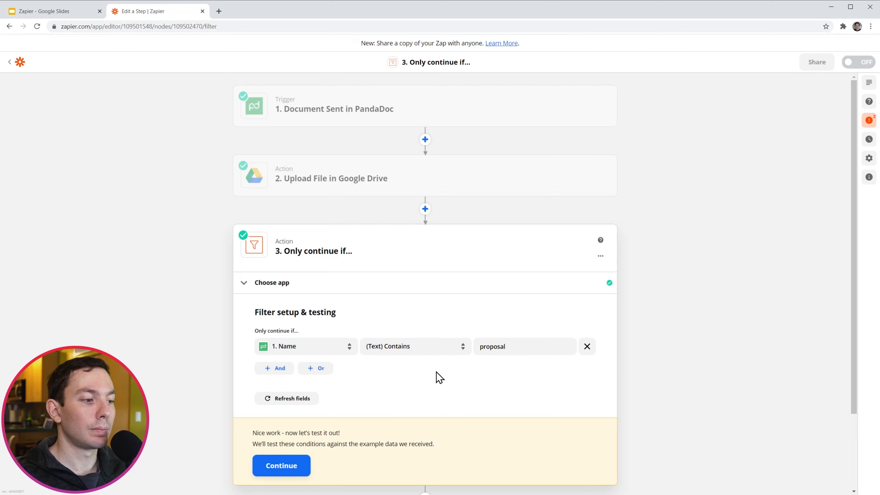
{"action": "left_click", "coordinate": [301, 464]}
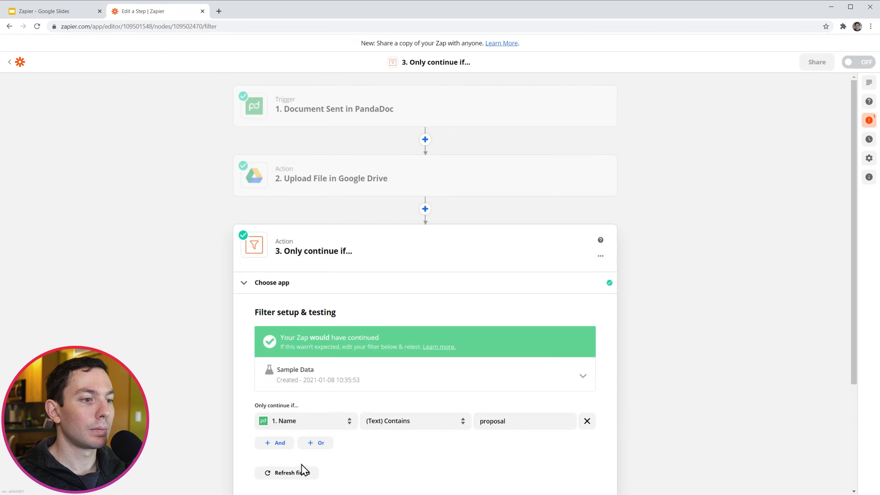
Add a Formatter by Zapier step after the filter with Text as its action event
{"action": "left_click", "coordinate": [425, 405]}
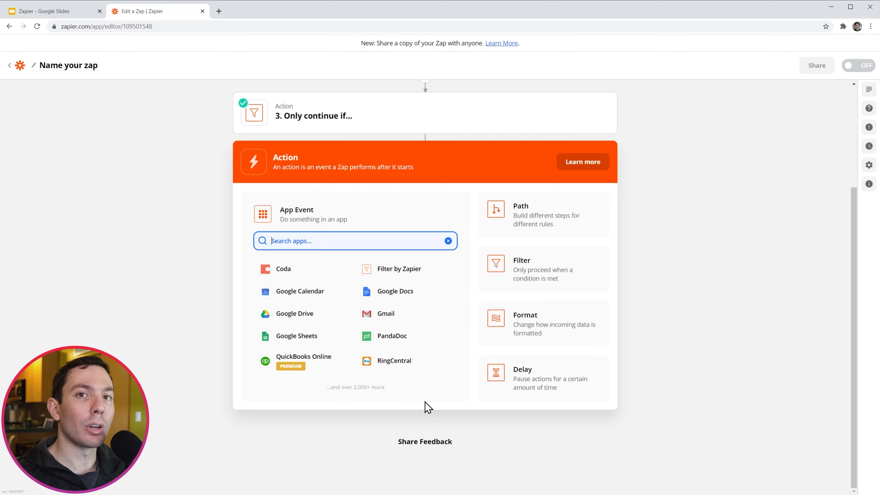
{"action": "left_click", "coordinate": [514, 337]}
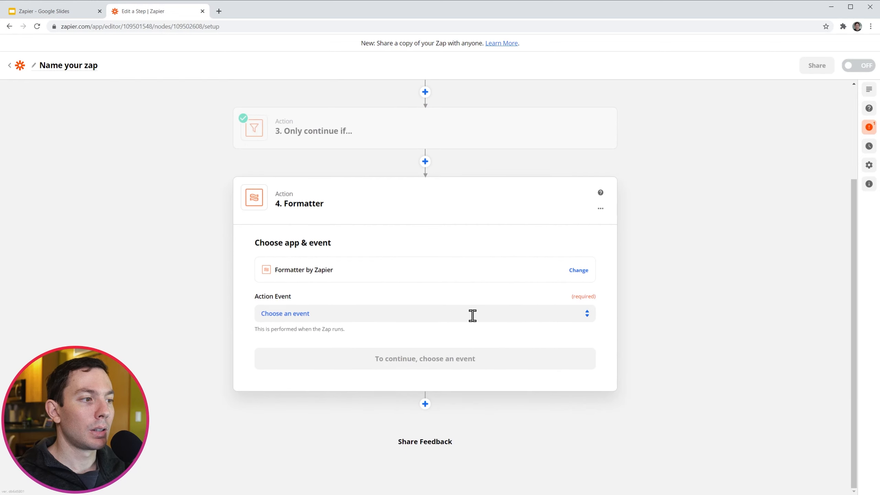
{"action": "left_click", "coordinate": [472, 315]}
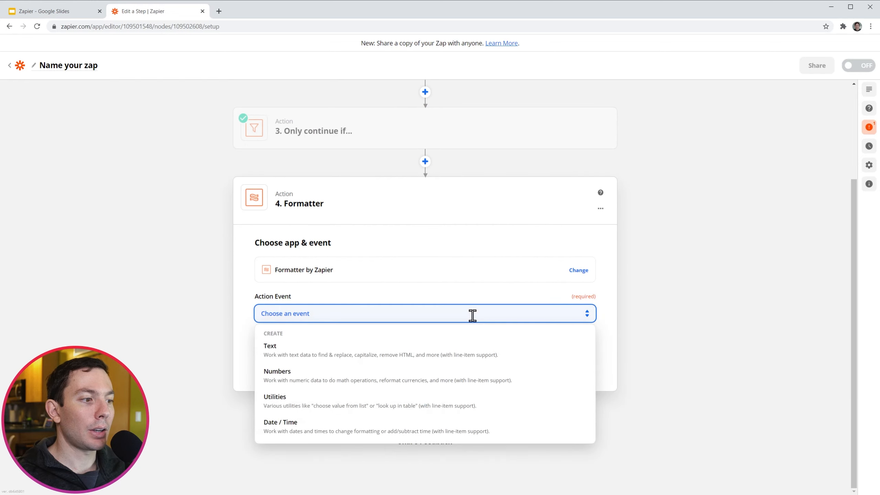
{"action": "left_click", "coordinate": [387, 360]}
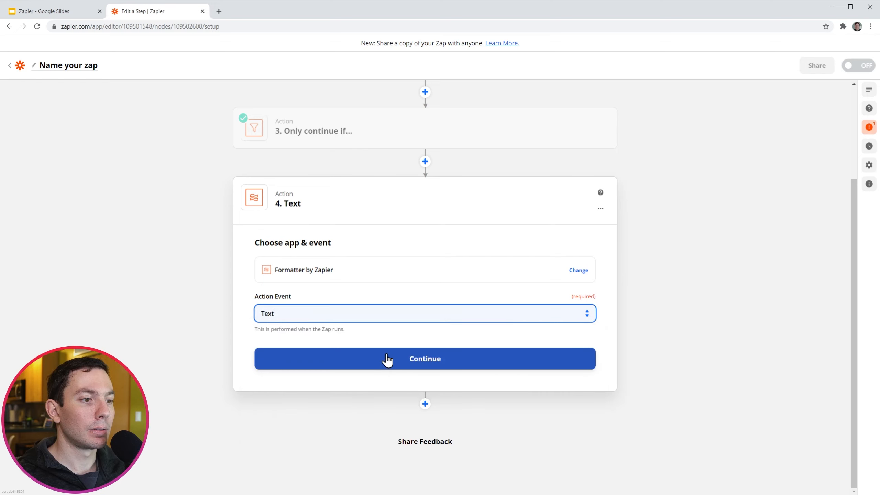
{"action": "left_click", "coordinate": [427, 361]}
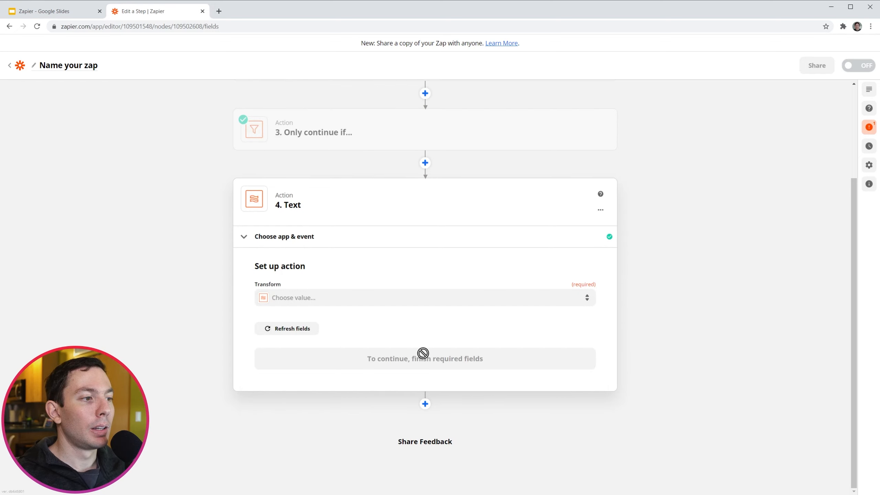
Set the Formatter's transform to Split Text and map its Input to the PandaDoc trigger's Name
{"action": "left_click", "coordinate": [407, 304]}
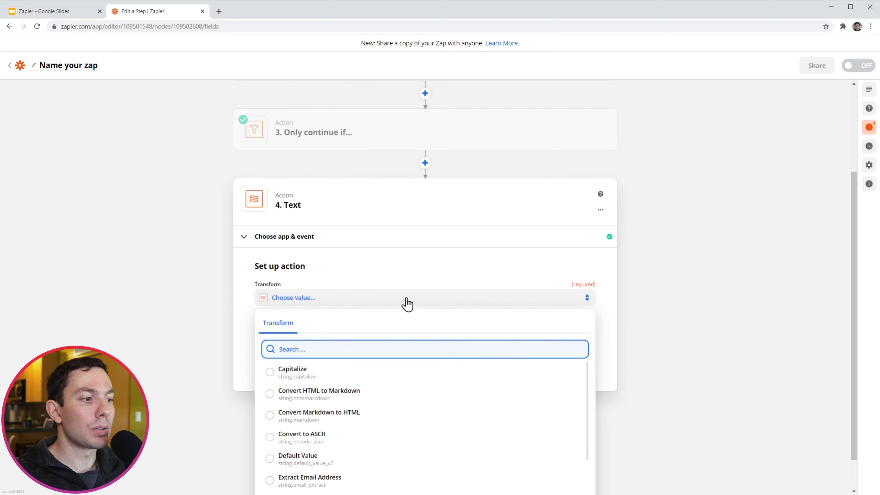
{"action": "type", "text": "spl"}
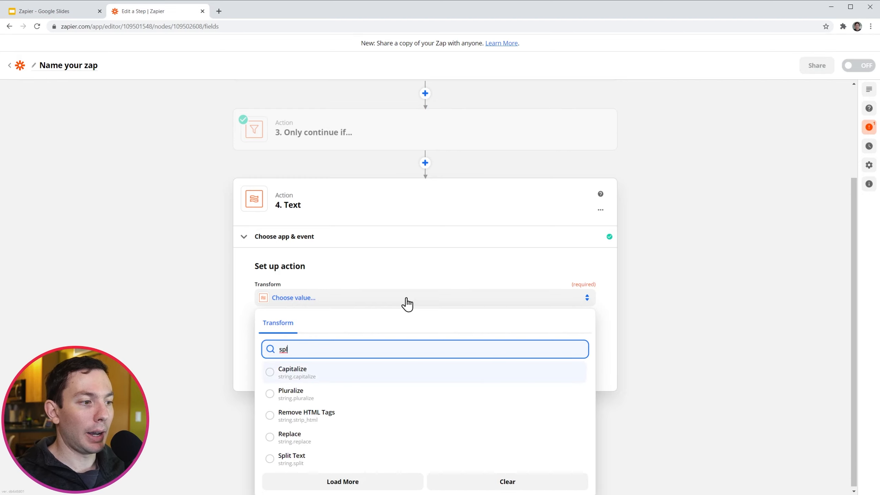
{"action": "left_click", "coordinate": [324, 460]}
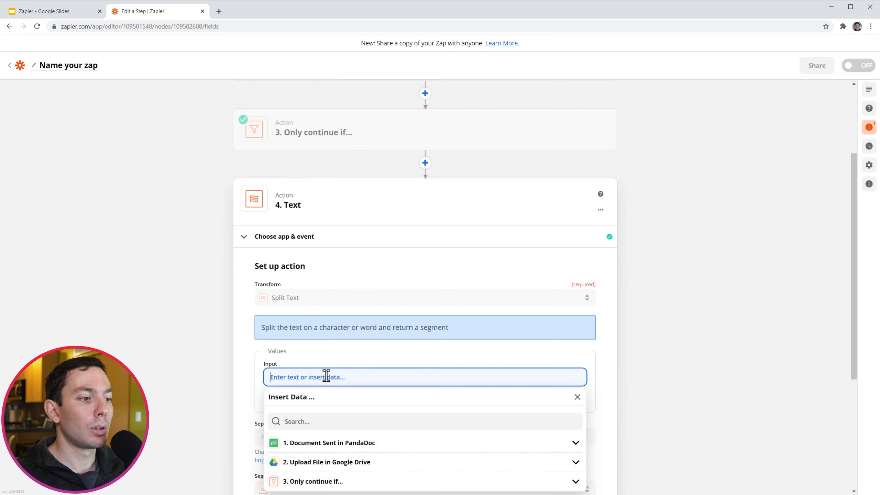
{"action": "left_click", "coordinate": [321, 445]}
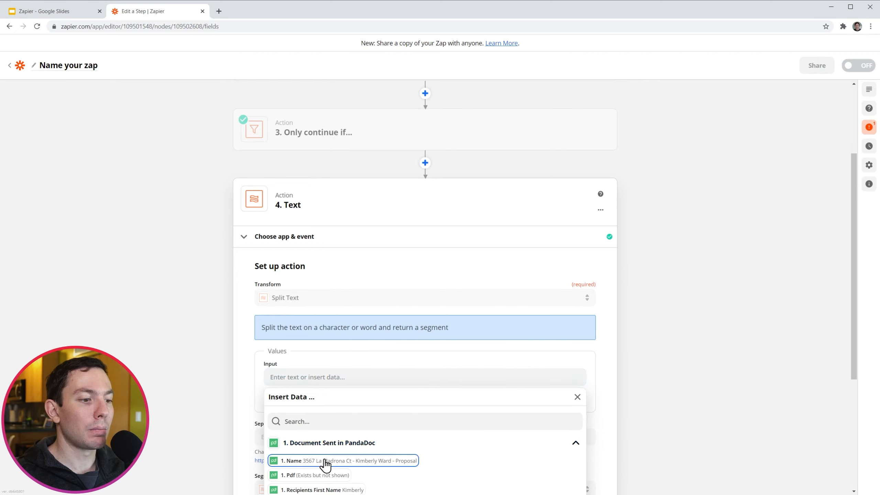
{"action": "left_click", "coordinate": [326, 463]}
{"action": "left_click", "coordinate": [240, 406]}
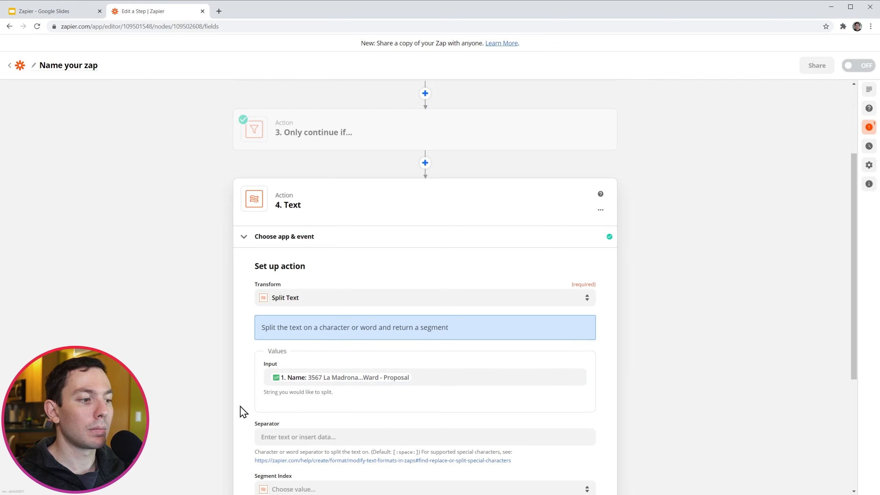
Set the split's Separator to [:space:]-[:space:]
{"action": "scroll", "coordinate": [240, 406], "scroll_direction": "down", "scroll_amount": 4}
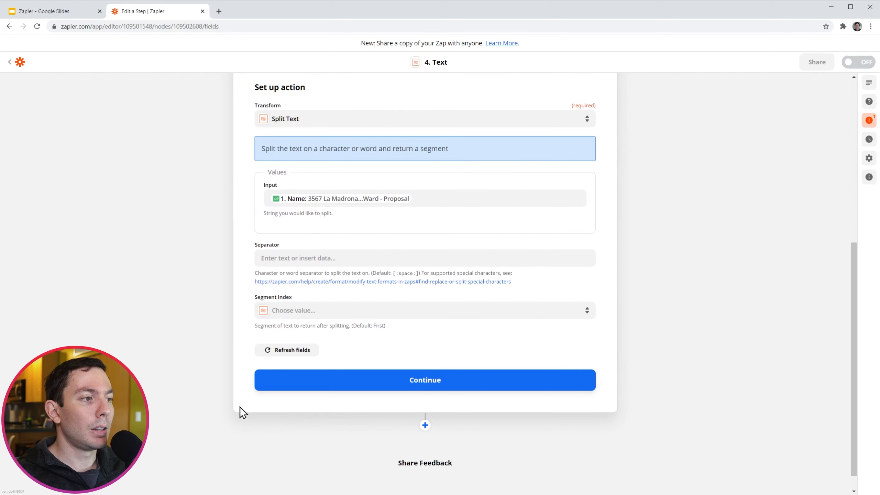
{"action": "left_click", "coordinate": [287, 258]}
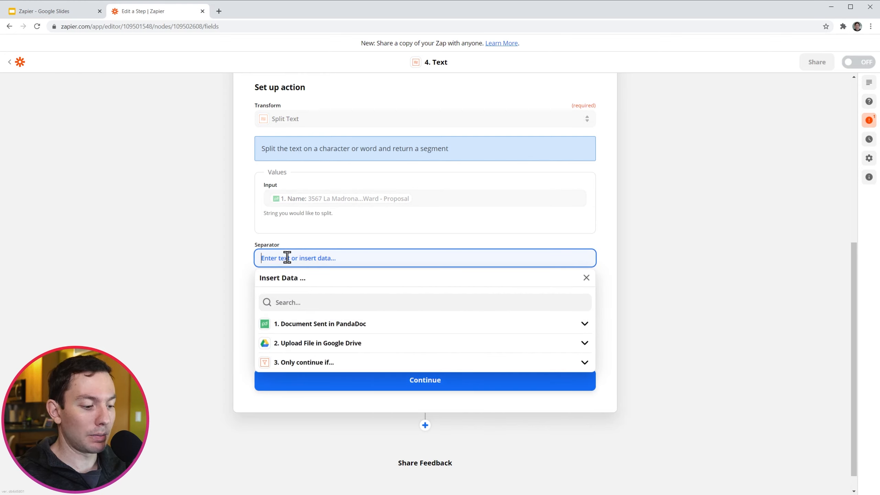
{"action": "type", "text": "[:space:]"}
{"action": "type", "text": "[:"}
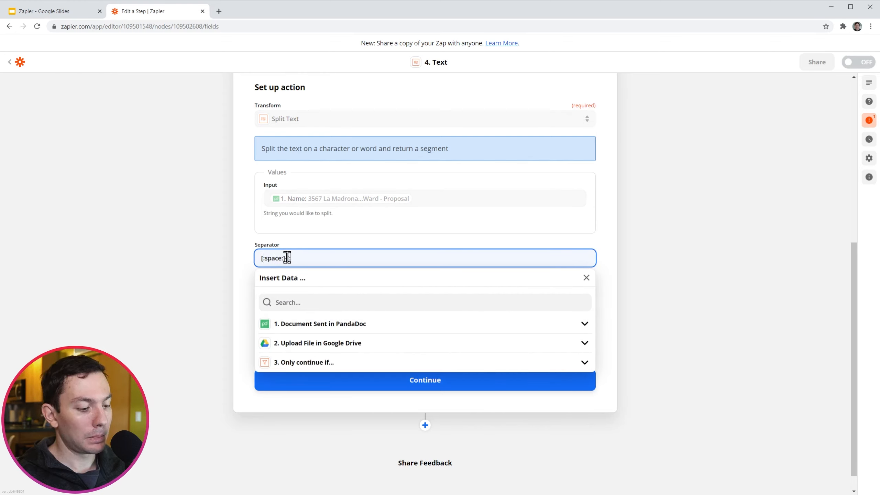
{"action": "type", "text": "space:]"}
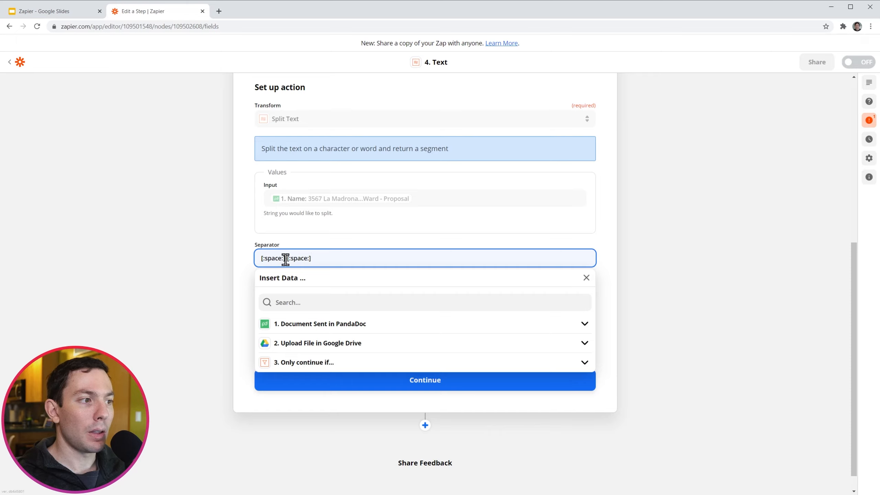
{"action": "left_click", "coordinate": [313, 326]}
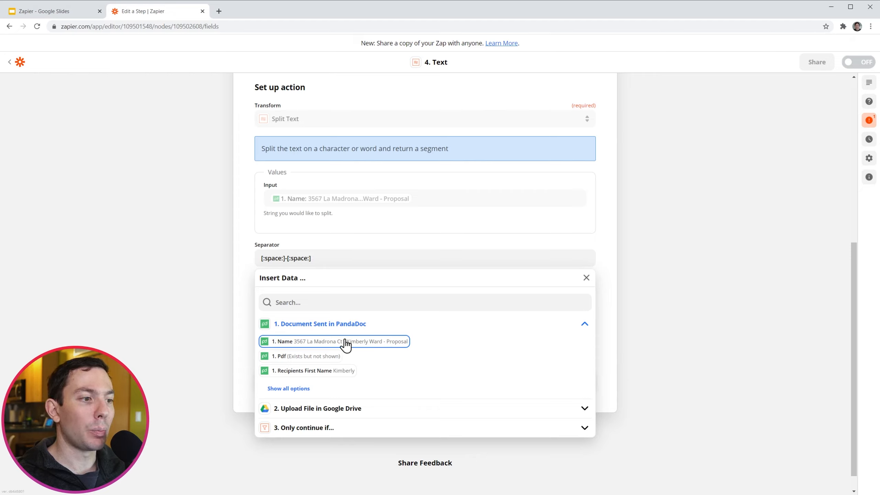
{"action": "left_click", "coordinate": [249, 344]}
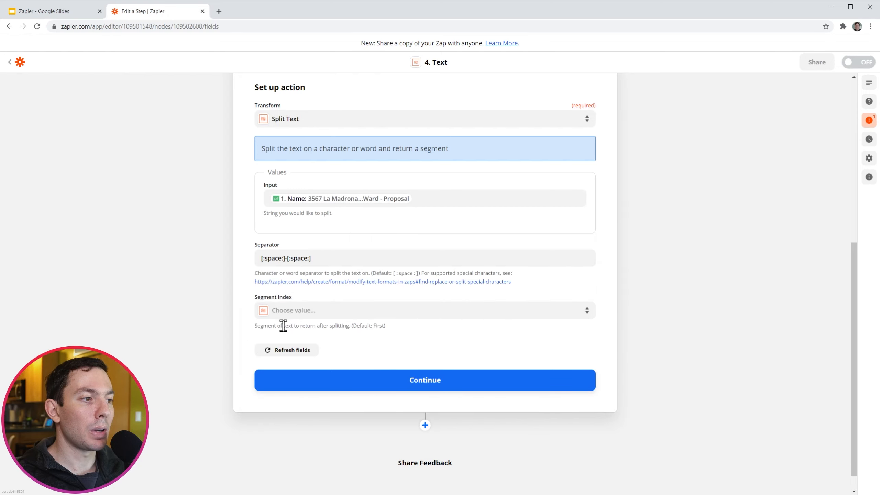
Set the Segment Index to All (as Separate Fields) and run the Formatter step's test
{"action": "left_click", "coordinate": [300, 311]}
{"action": "scroll", "coordinate": [332, 395], "scroll_direction": "down", "scroll_amount": 1}
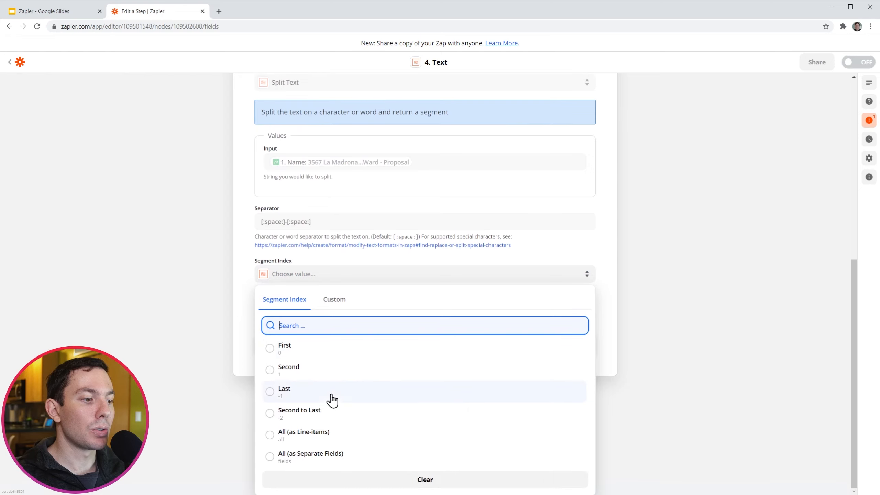
{"action": "left_click", "coordinate": [309, 457]}
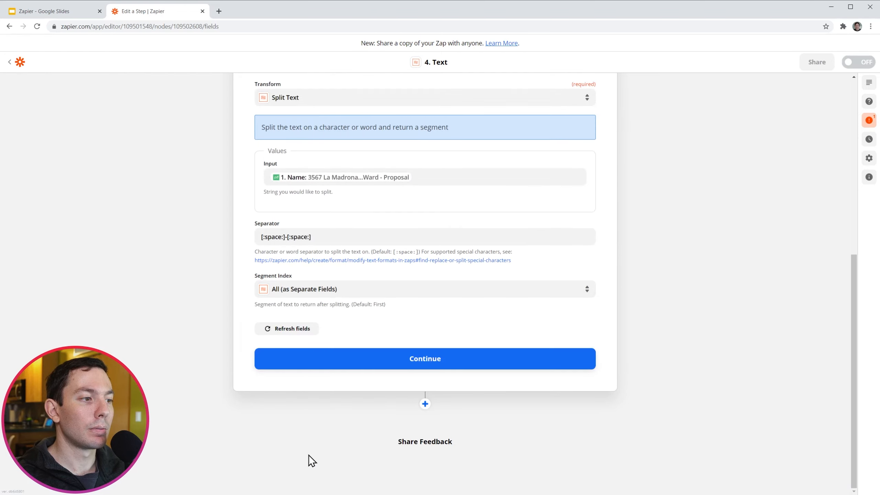
{"action": "left_click", "coordinate": [397, 361]}
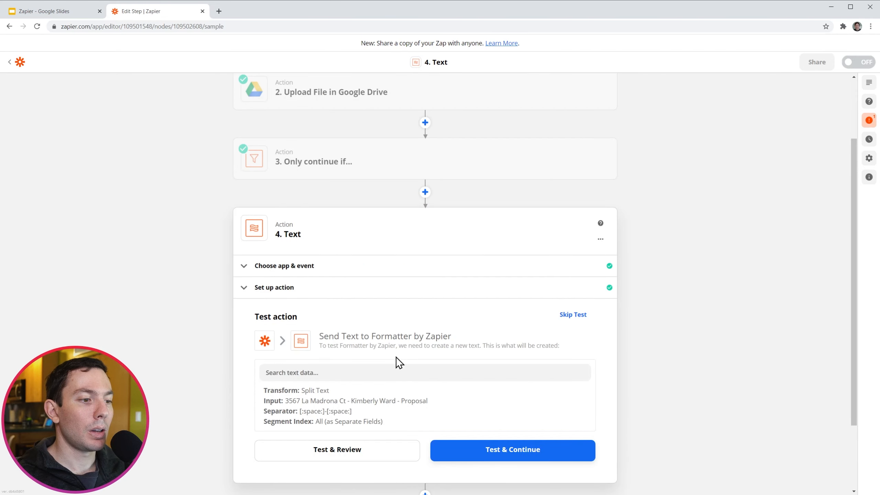
{"action": "left_click", "coordinate": [490, 450]}
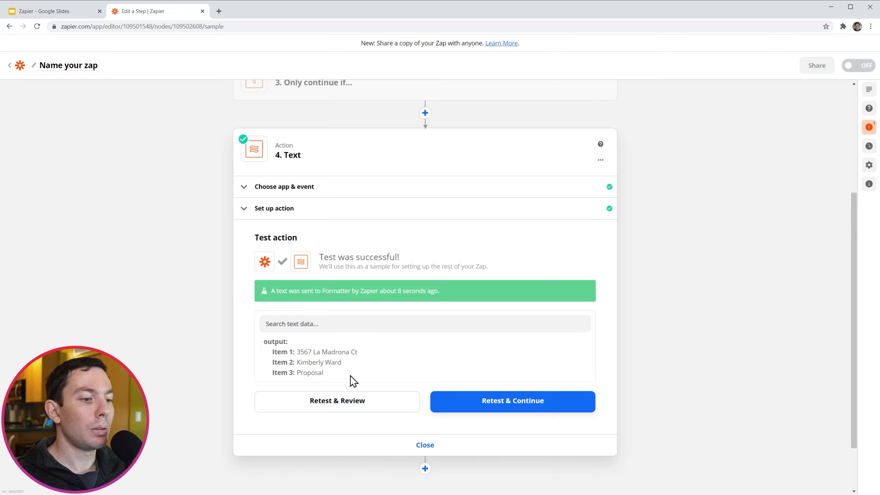
Add a Google Drive step after the Text formatter with Find a Folder as its action event
{"action": "left_click", "coordinate": [426, 468]}
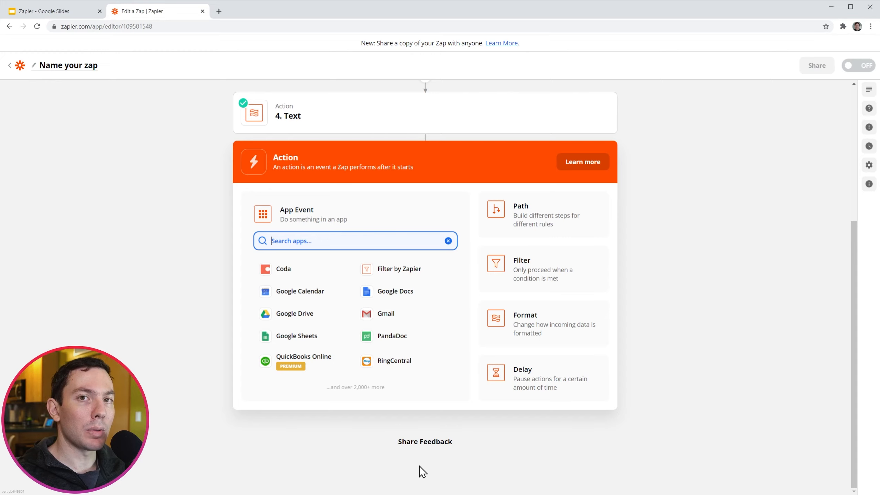
{"action": "left_click", "coordinate": [304, 313]}
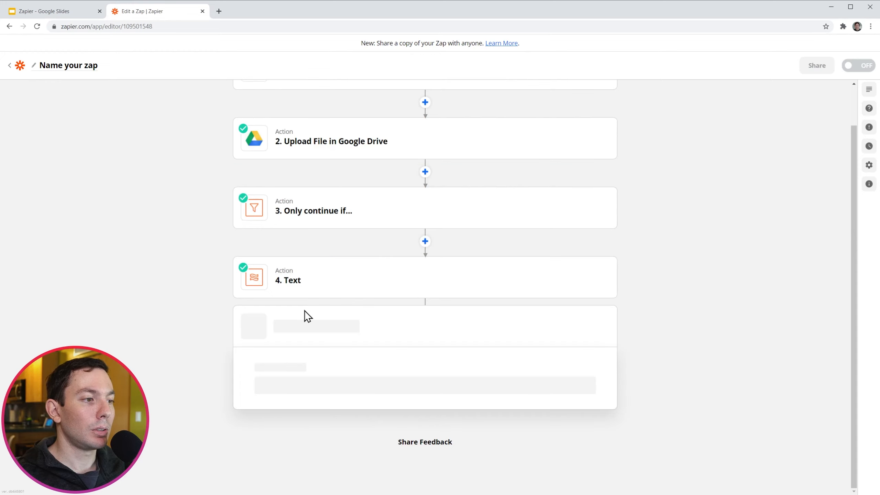
{"action": "left_click", "coordinate": [327, 313]}
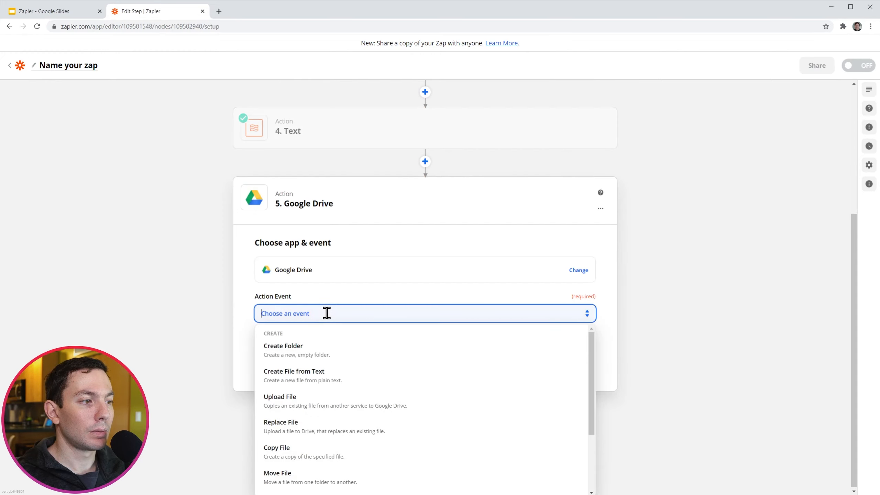
{"action": "scroll", "coordinate": [346, 399], "scroll_direction": "down", "scroll_amount": 3}
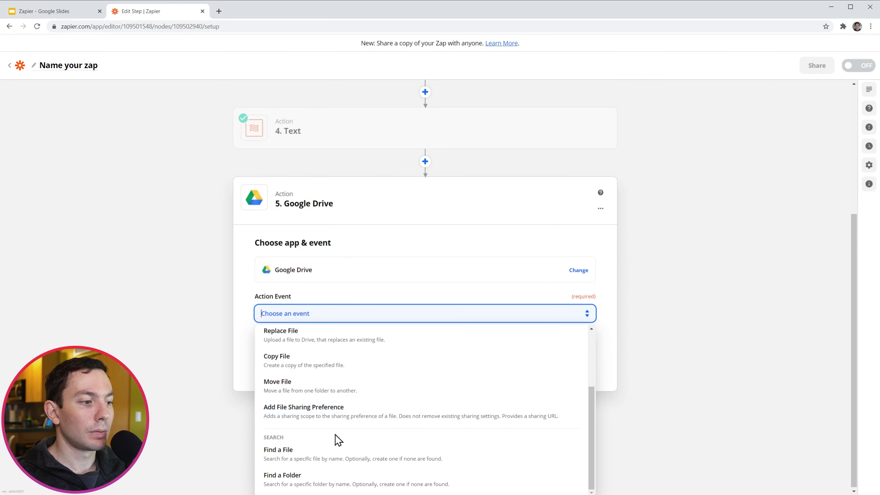
{"action": "left_click", "coordinate": [315, 485]}
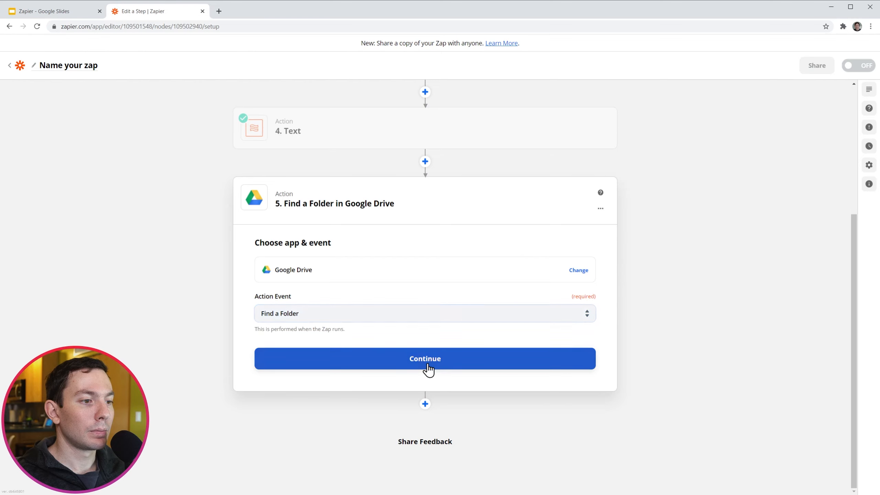
Assign the existing connected Google Drive account to the Find a Folder step and proceed to its action setup
{"action": "left_click", "coordinate": [429, 370]}
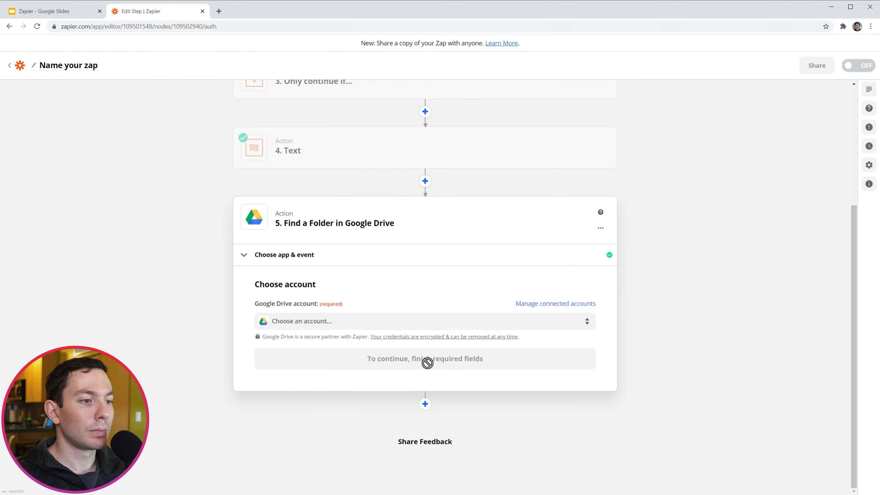
{"action": "left_click", "coordinate": [428, 328]}
{"action": "left_click", "coordinate": [406, 396]}
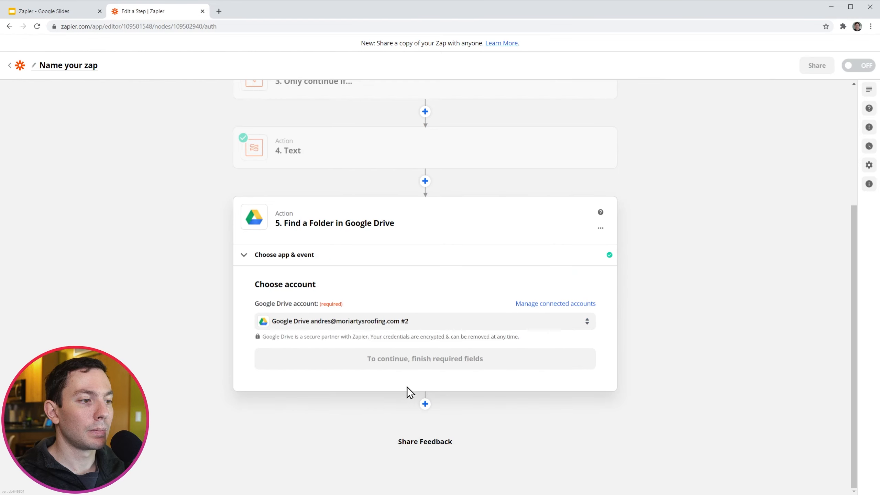
{"action": "left_click", "coordinate": [420, 361]}
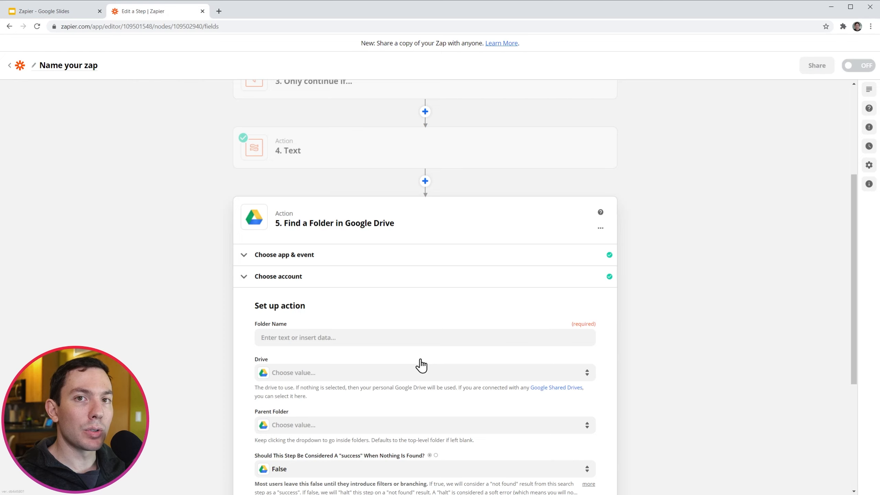
Build the Folder Name from the Text step's Output Item 1 and Output Item 2, separated by a hyphen
{"action": "left_click", "coordinate": [345, 337]}
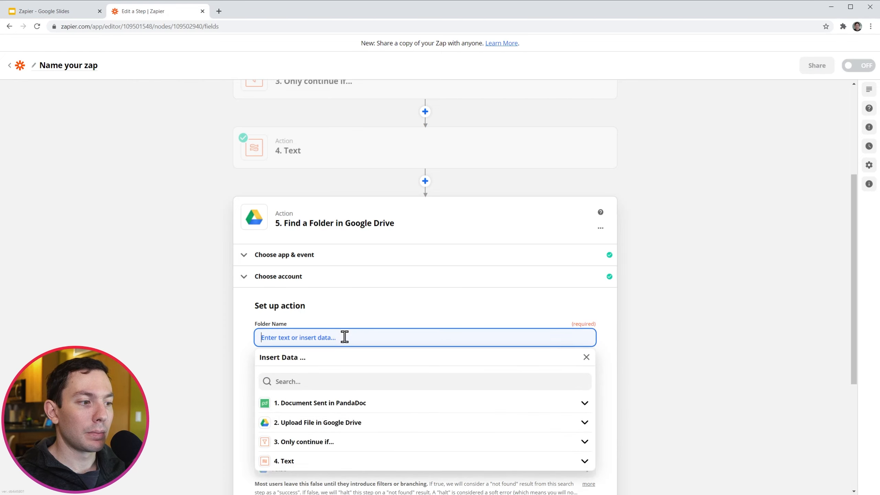
{"action": "left_click", "coordinate": [321, 462]}
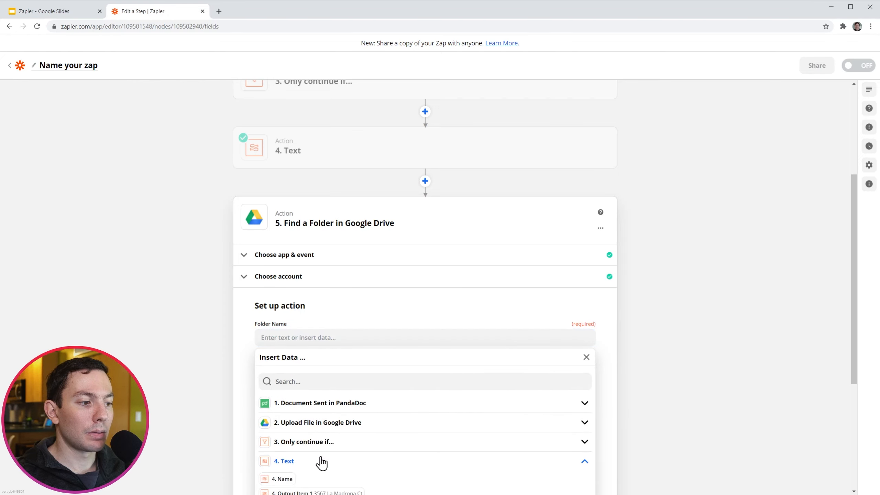
{"action": "scroll", "coordinate": [321, 462], "scroll_direction": "down", "scroll_amount": 2}
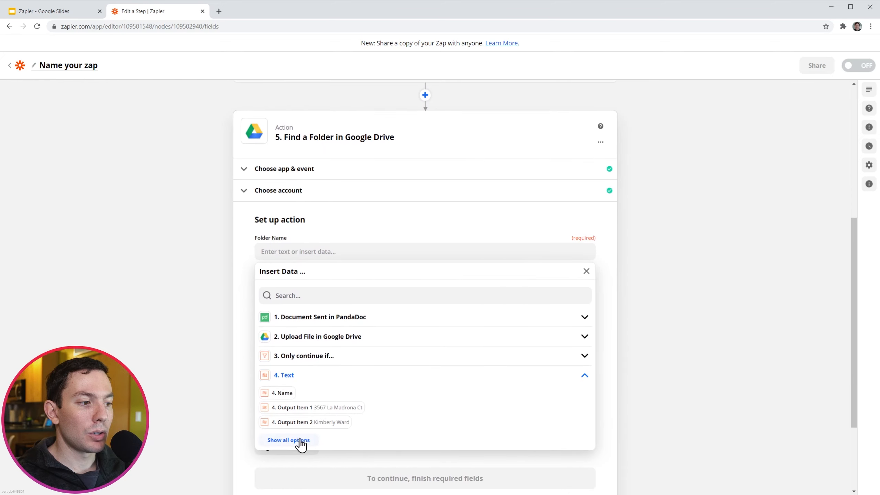
{"action": "left_click", "coordinate": [298, 442]}
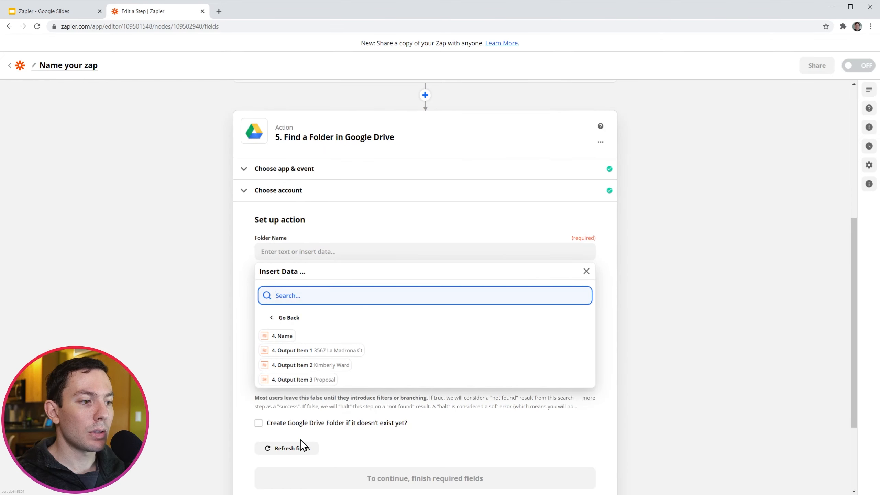
{"action": "left_click", "coordinate": [341, 352]}
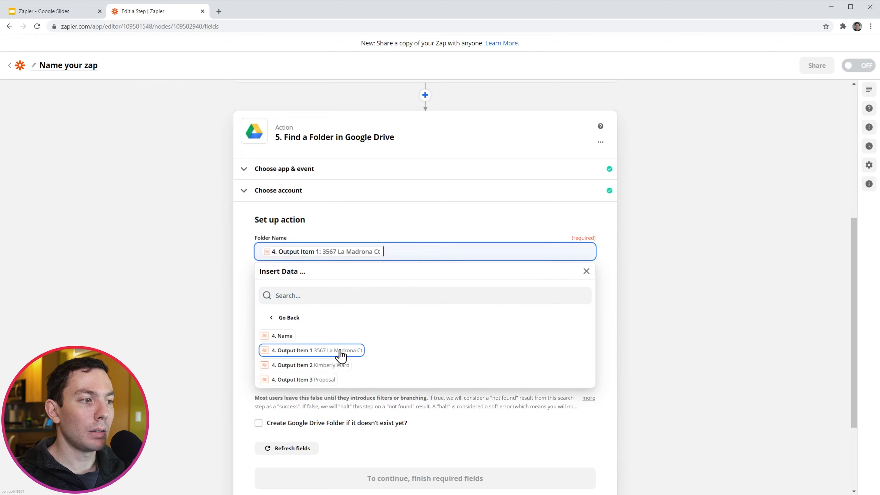
{"action": "type", "text": "-"}
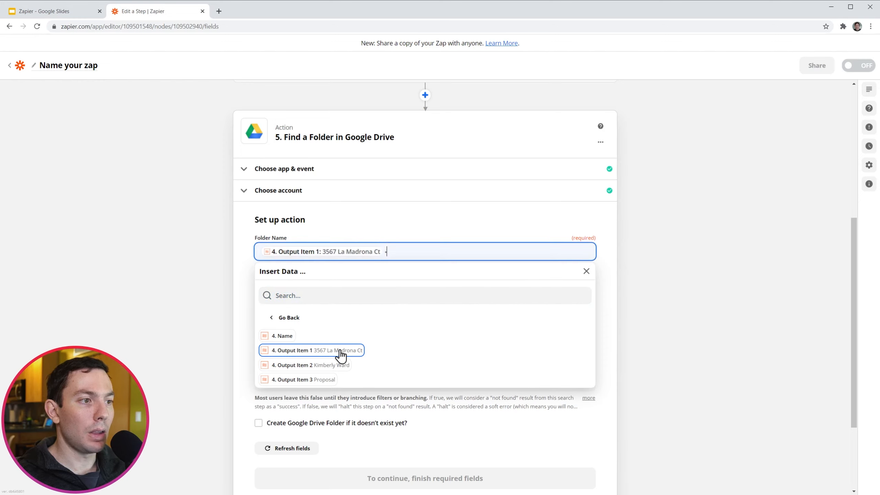
{"action": "left_click", "coordinate": [320, 370]}
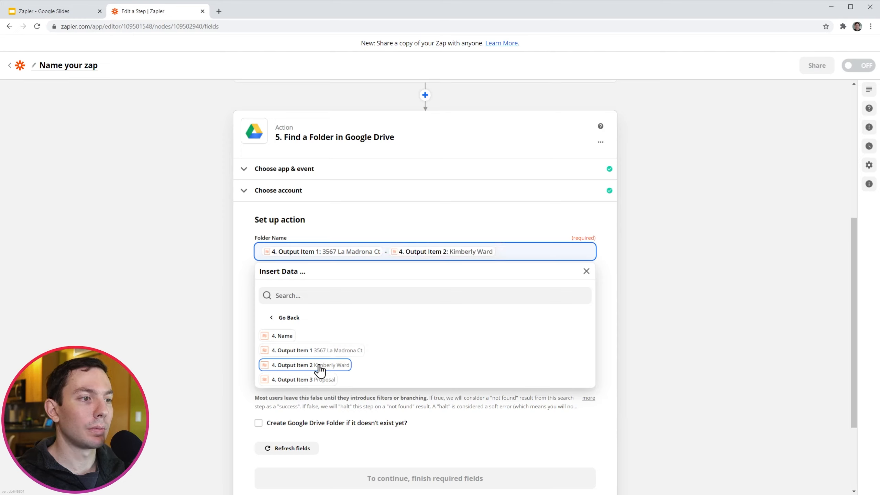
{"action": "left_click", "coordinate": [245, 365]}
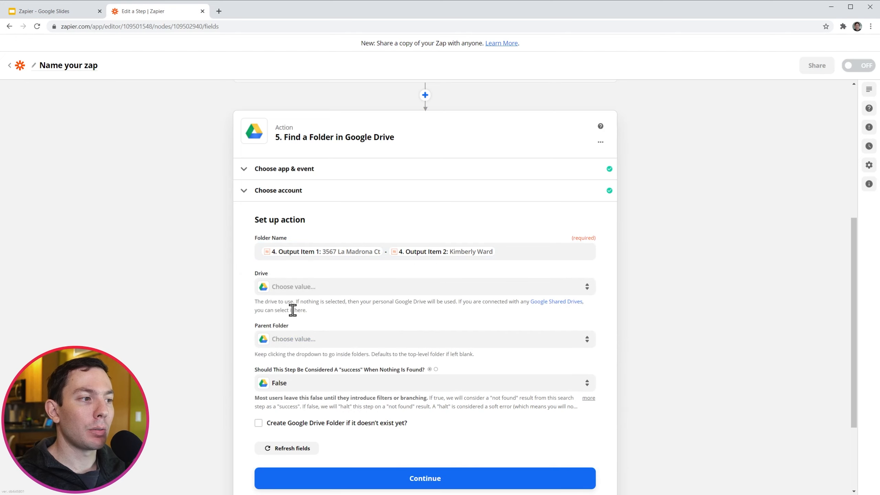
Set the folder search's Drive to Opportunities, then test the Find a Folder step and review the returned folder data
{"action": "left_click", "coordinate": [310, 294]}
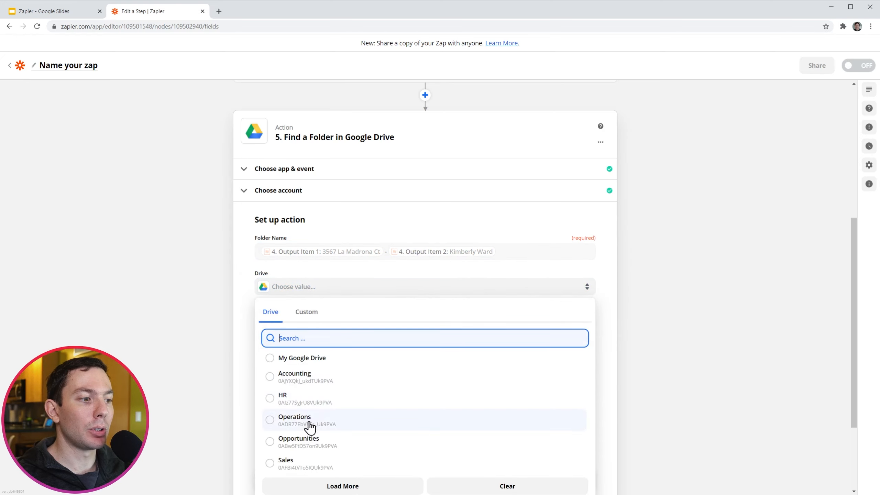
{"action": "left_click", "coordinate": [309, 444]}
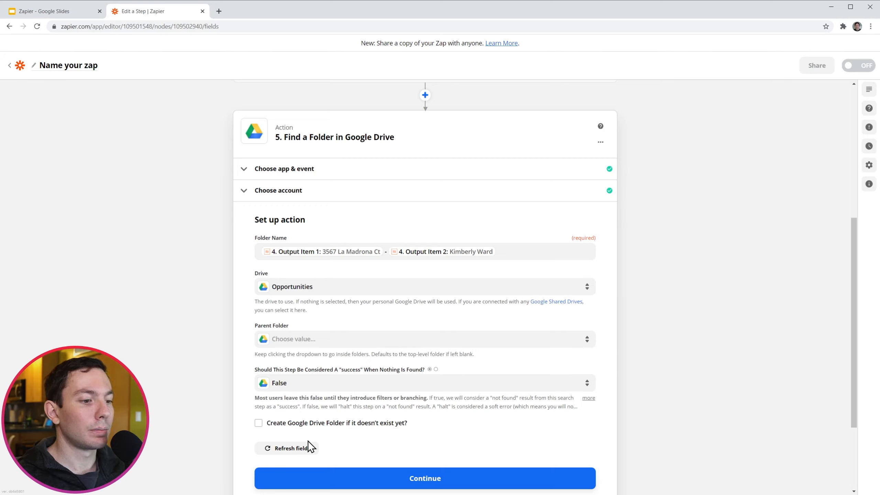
{"action": "left_click", "coordinate": [409, 477]}
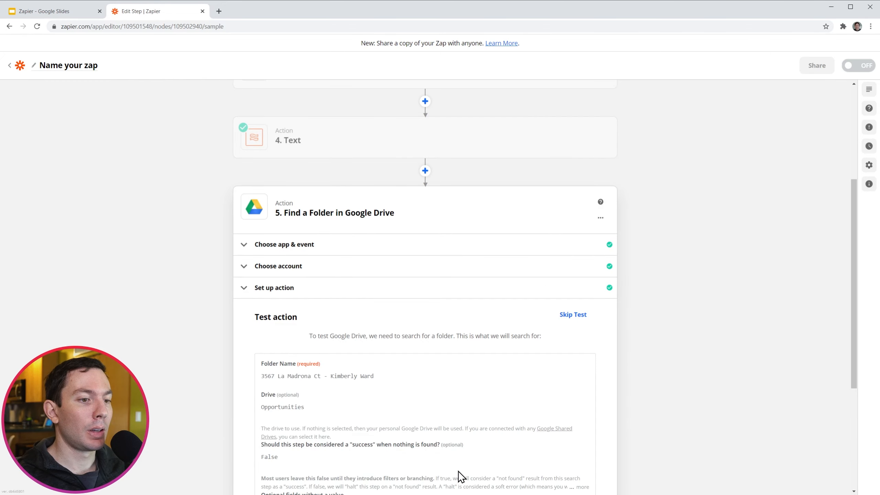
{"action": "scroll", "coordinate": [613, 437], "scroll_direction": "down", "scroll_amount": 5}
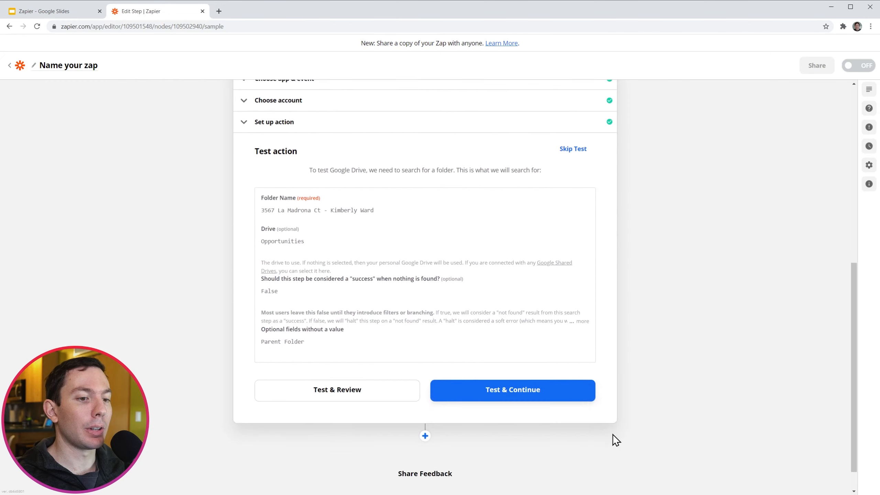
{"action": "left_click", "coordinate": [533, 388]}
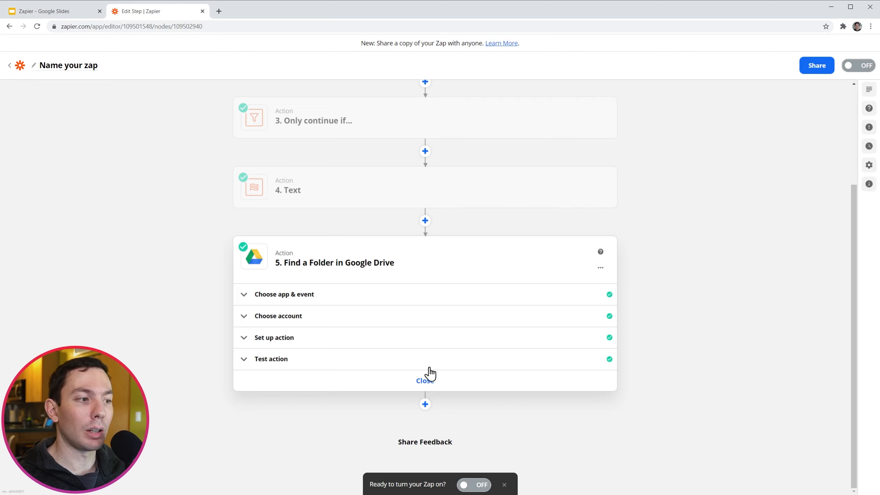
{"action": "left_click", "coordinate": [276, 366]}
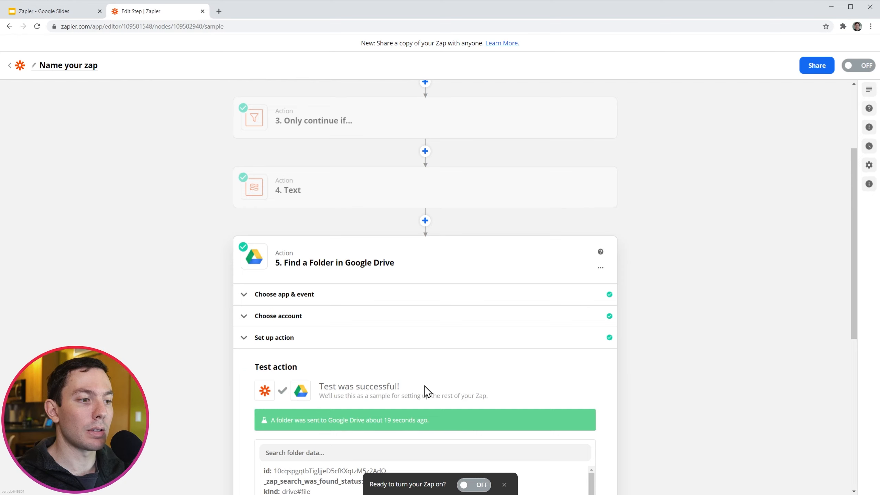
{"action": "scroll", "coordinate": [647, 385], "scroll_direction": "down", "scroll_amount": 10}
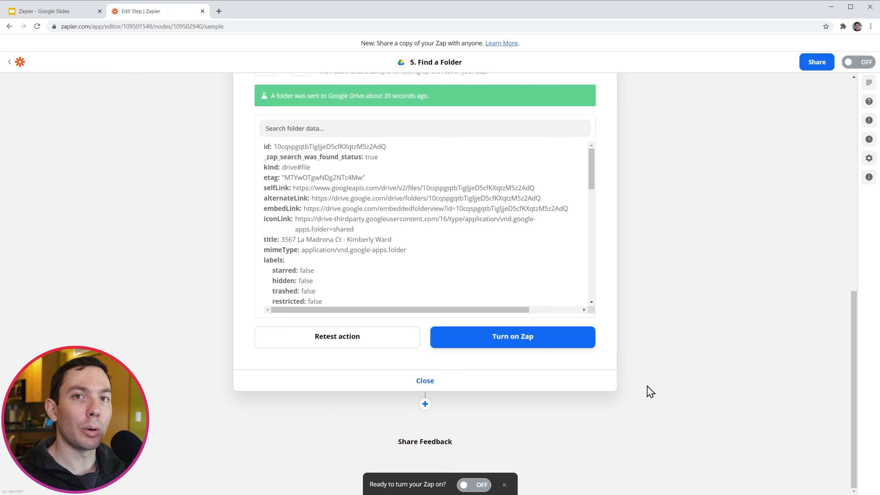
Add a Google Drive step after Find a Folder with Move File as its action event
{"action": "left_click", "coordinate": [425, 404]}
{"action": "left_click", "coordinate": [298, 315]}
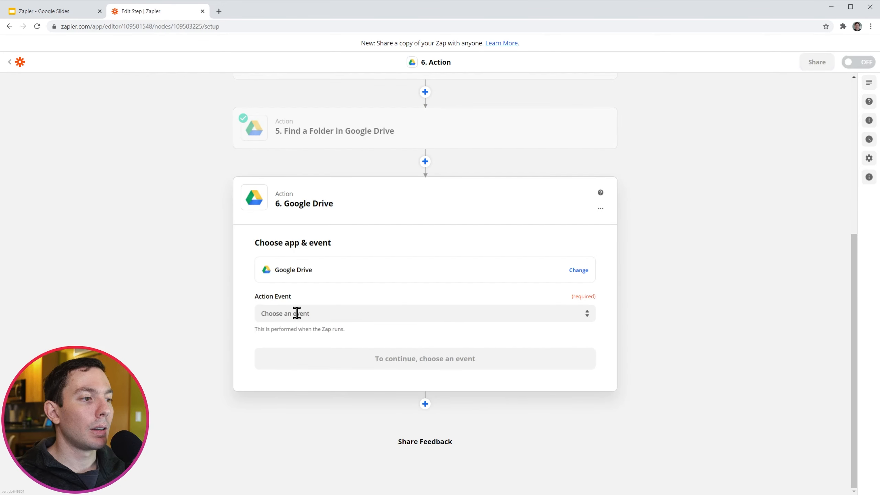
{"action": "left_click", "coordinate": [297, 313]}
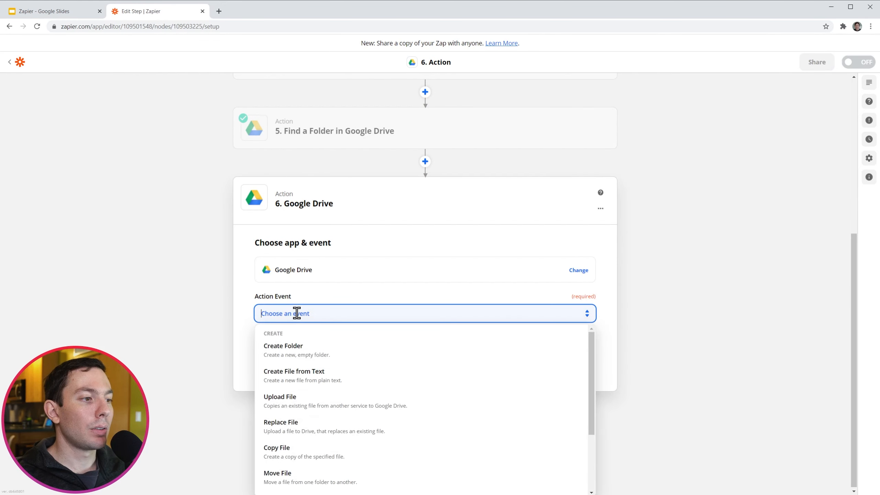
{"action": "scroll", "coordinate": [329, 413], "scroll_direction": "down", "scroll_amount": 2}
{"action": "left_click", "coordinate": [328, 401]}
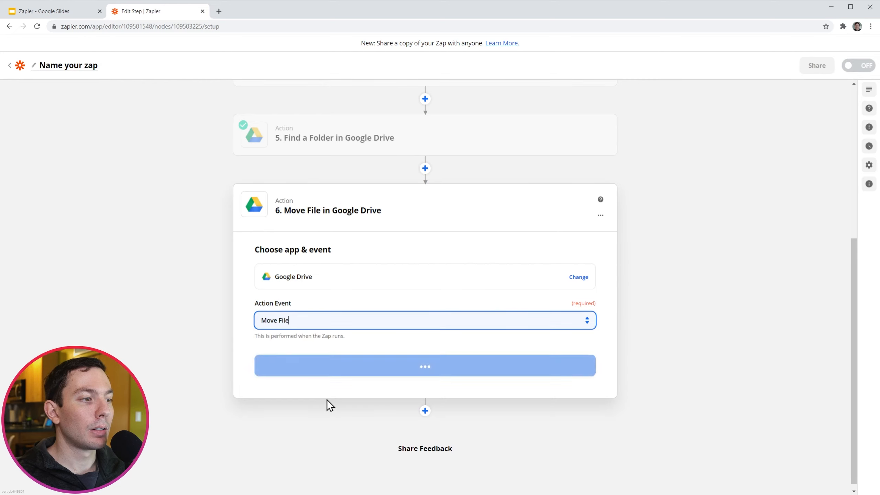
Assign the existing connected Google Drive account to the Move File step and proceed to its action setup
{"action": "left_click", "coordinate": [413, 371]}
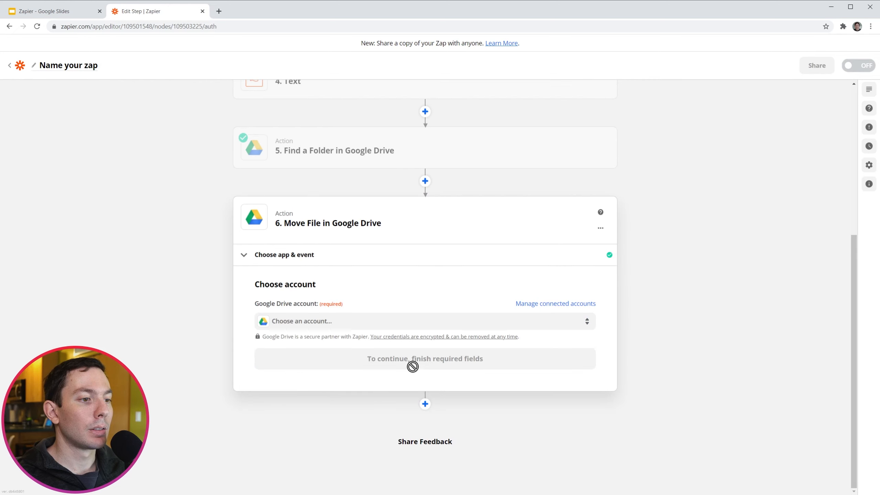
{"action": "left_click", "coordinate": [422, 325]}
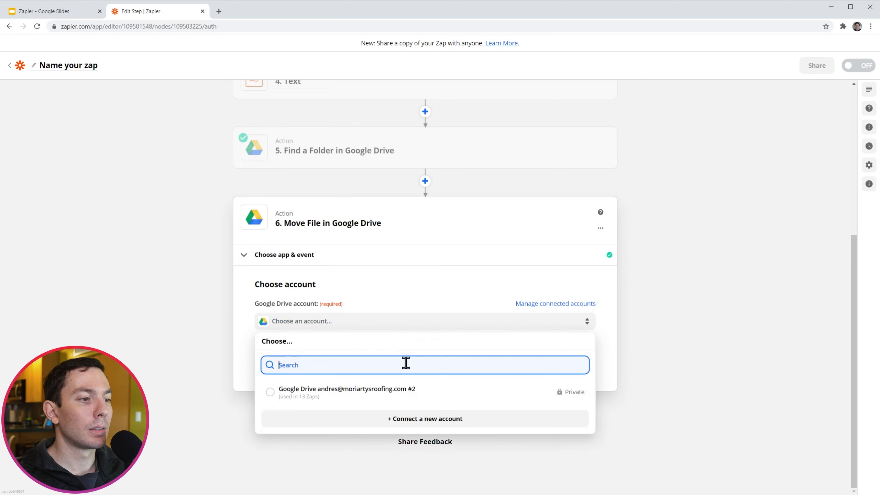
{"action": "left_click", "coordinate": [399, 389]}
{"action": "left_click", "coordinate": [408, 359]}
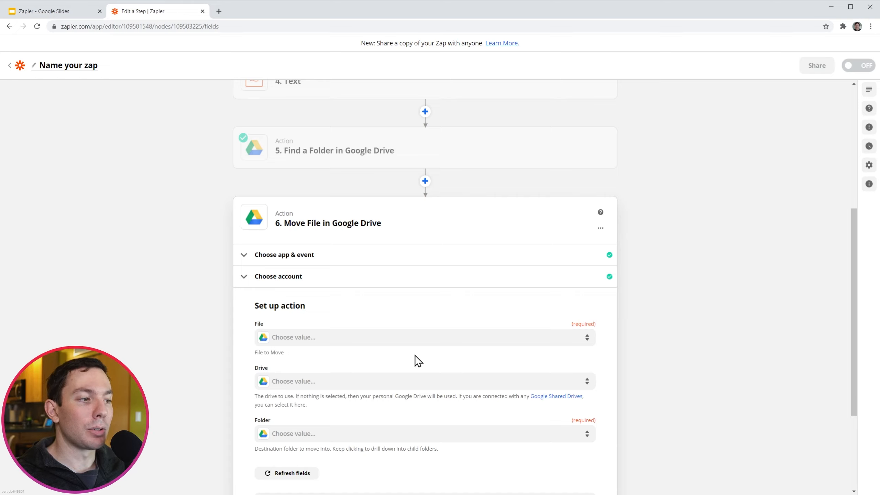
Map the Move File step's File to the ID from the Upload File in Google Drive step
{"action": "left_click", "coordinate": [350, 342]}
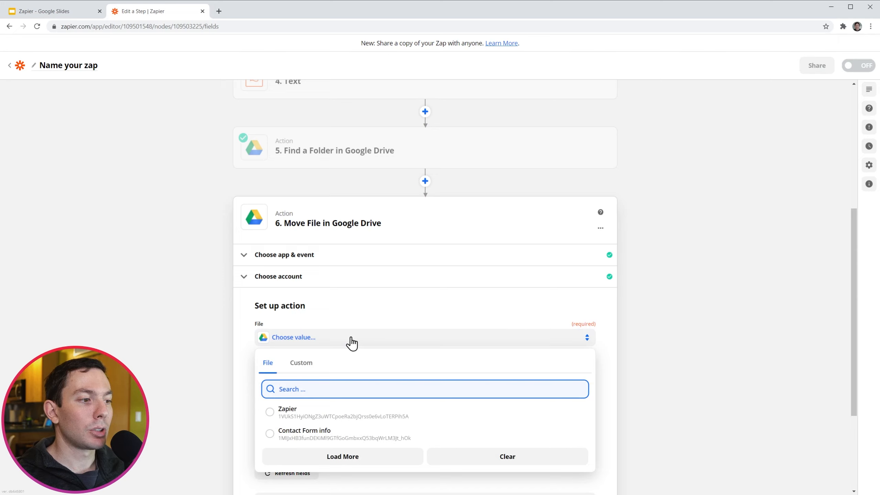
{"action": "left_click", "coordinate": [302, 363]}
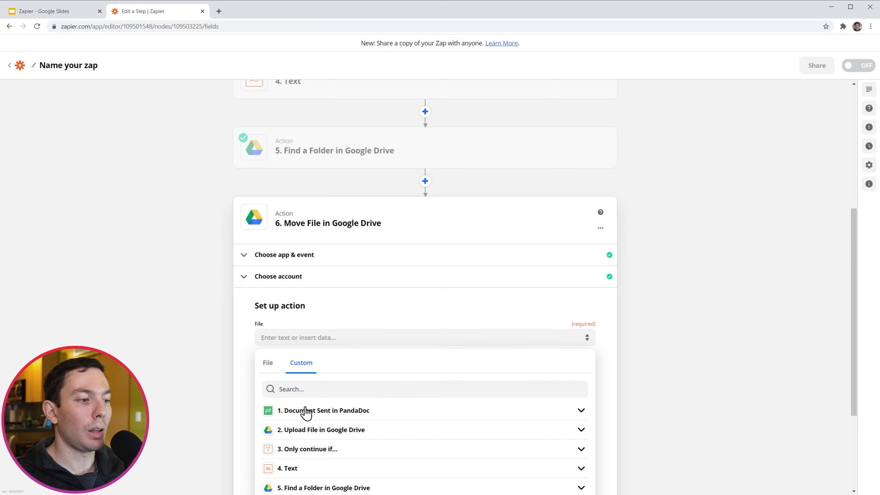
{"action": "left_click", "coordinate": [316, 435]}
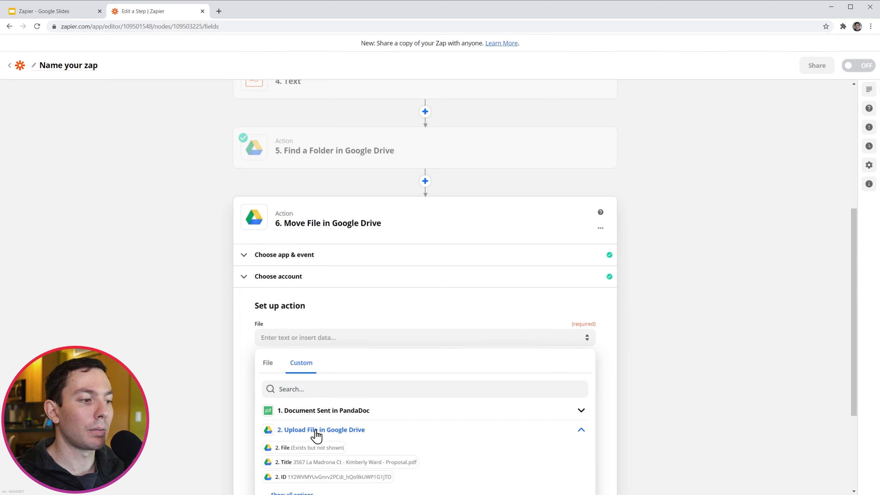
{"action": "left_click", "coordinate": [307, 477]}
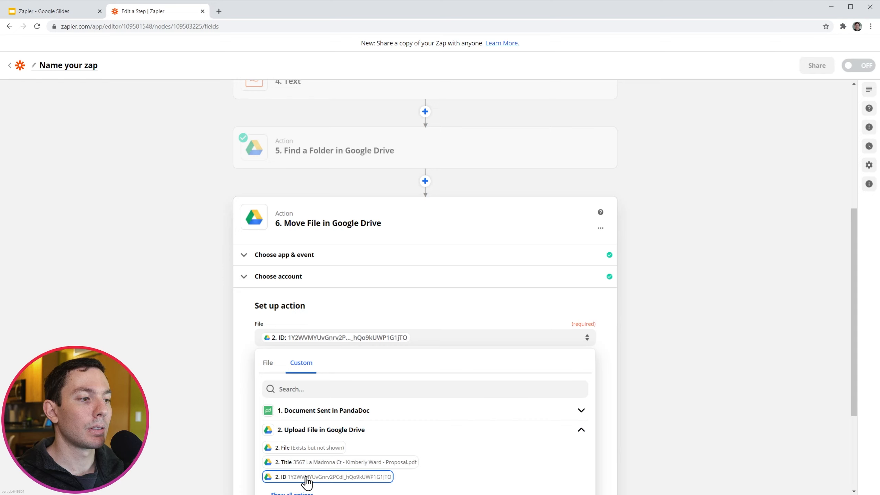
Map the Move File step's destination Folder to the ID from the Find a Folder in Google Drive step
{"action": "scroll", "coordinate": [242, 396], "scroll_direction": "down", "scroll_amount": 2}
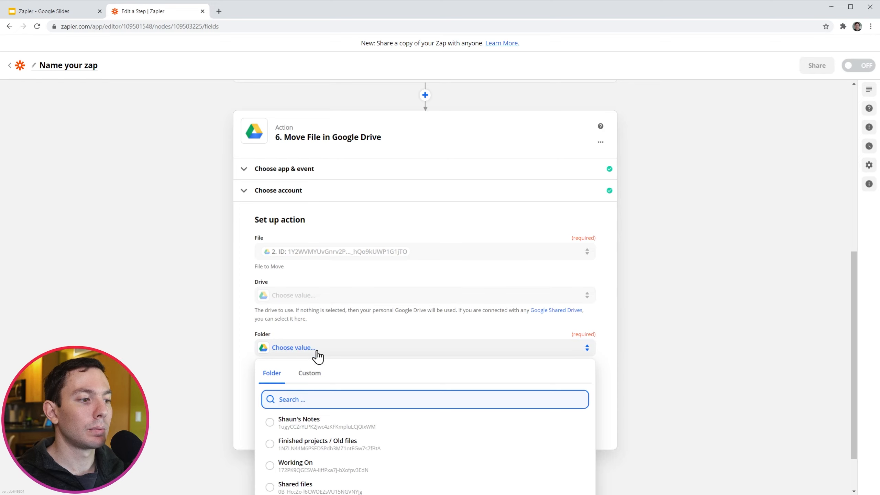
{"action": "left_click", "coordinate": [312, 375]}
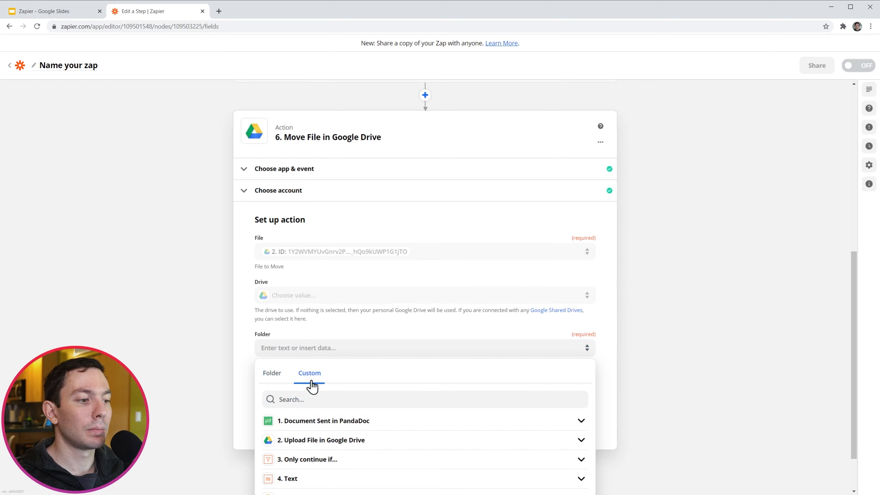
{"action": "scroll", "coordinate": [311, 382], "scroll_direction": "down", "scroll_amount": 2}
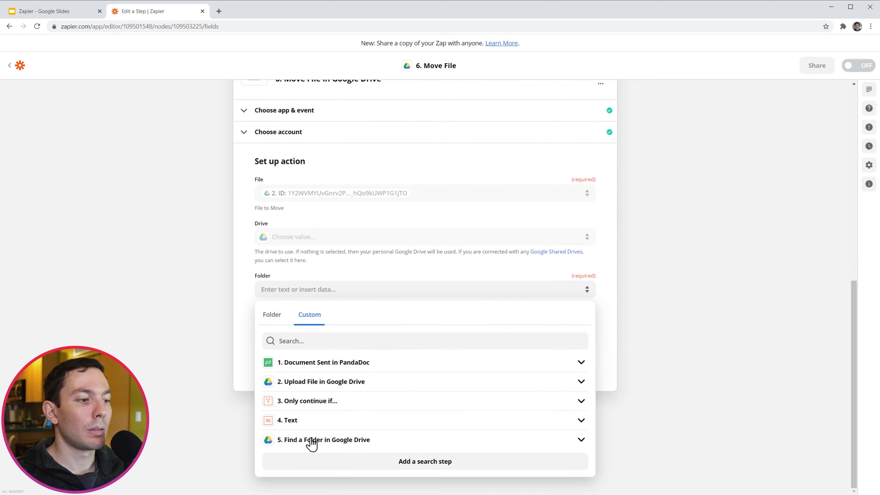
{"action": "left_click", "coordinate": [311, 441]}
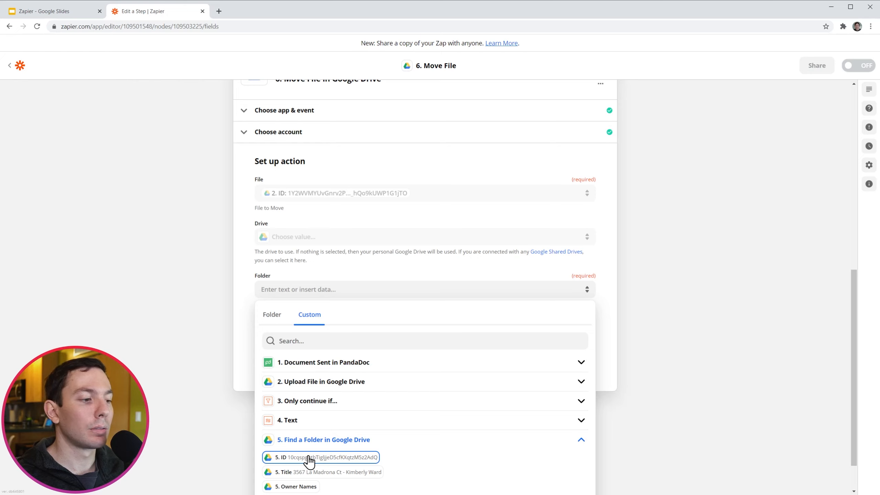
{"action": "left_click", "coordinate": [308, 458]}
{"action": "left_click", "coordinate": [244, 363]}
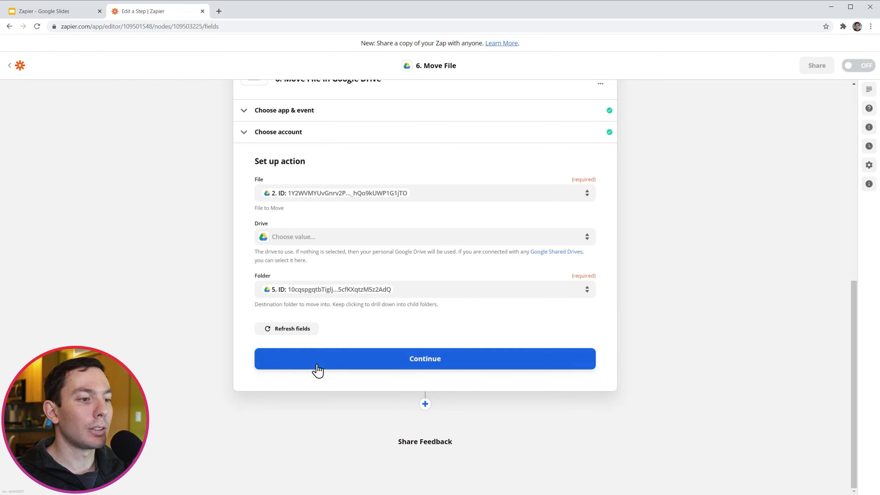
Test the Move File step, review the returned file data and close the step
{"action": "left_click", "coordinate": [411, 364]}
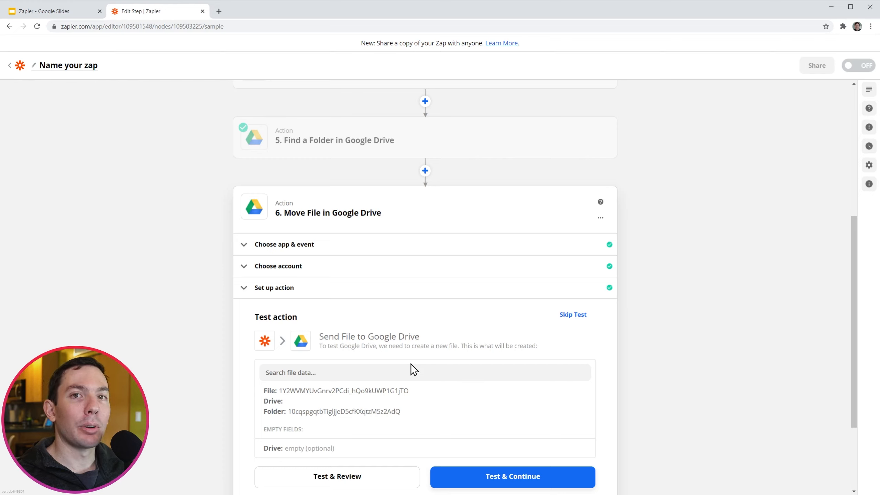
{"action": "left_click", "coordinate": [489, 476]}
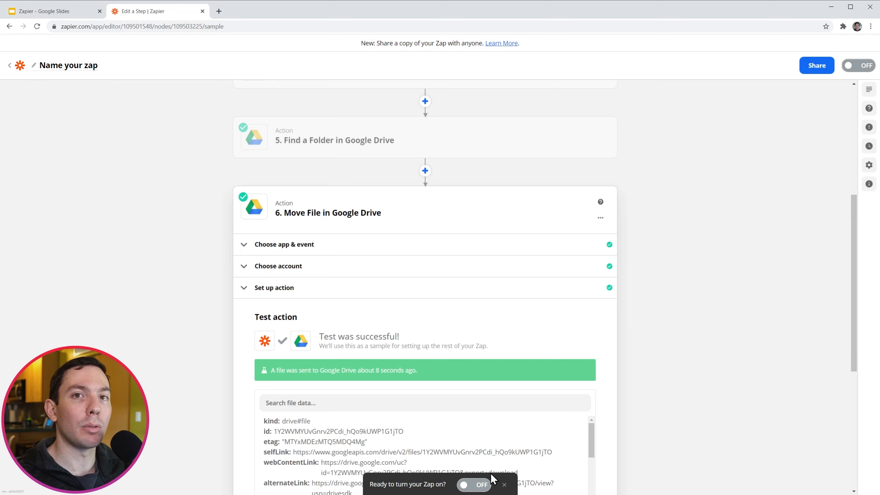
{"action": "scroll", "coordinate": [525, 238], "scroll_direction": "down", "scroll_amount": 8}
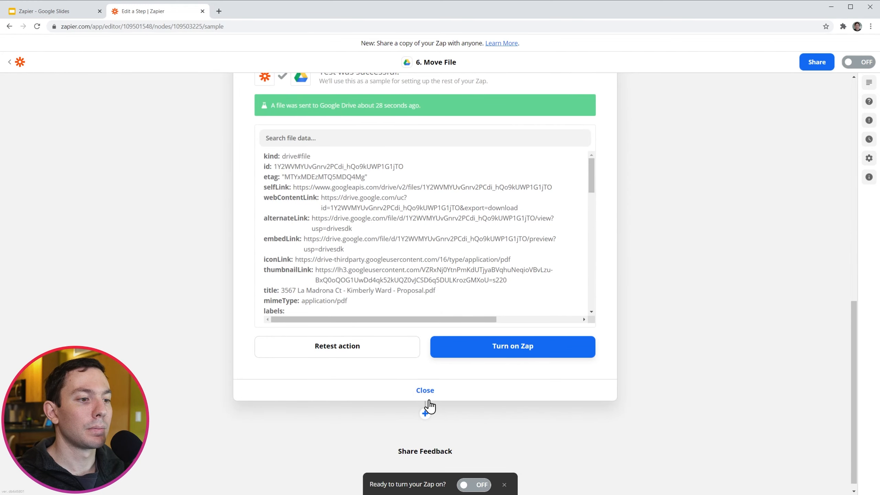
{"action": "left_click", "coordinate": [426, 391]}
{"action": "scroll", "coordinate": [676, 388], "scroll_direction": "up", "scroll_amount": 3}
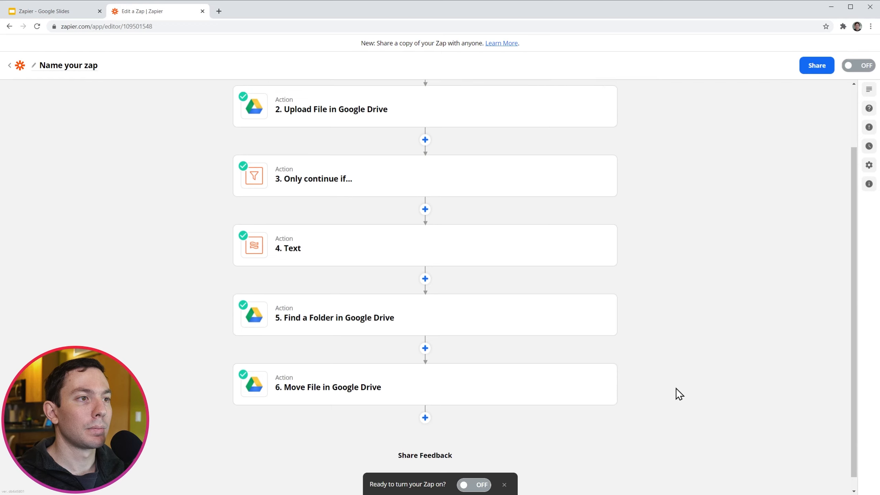